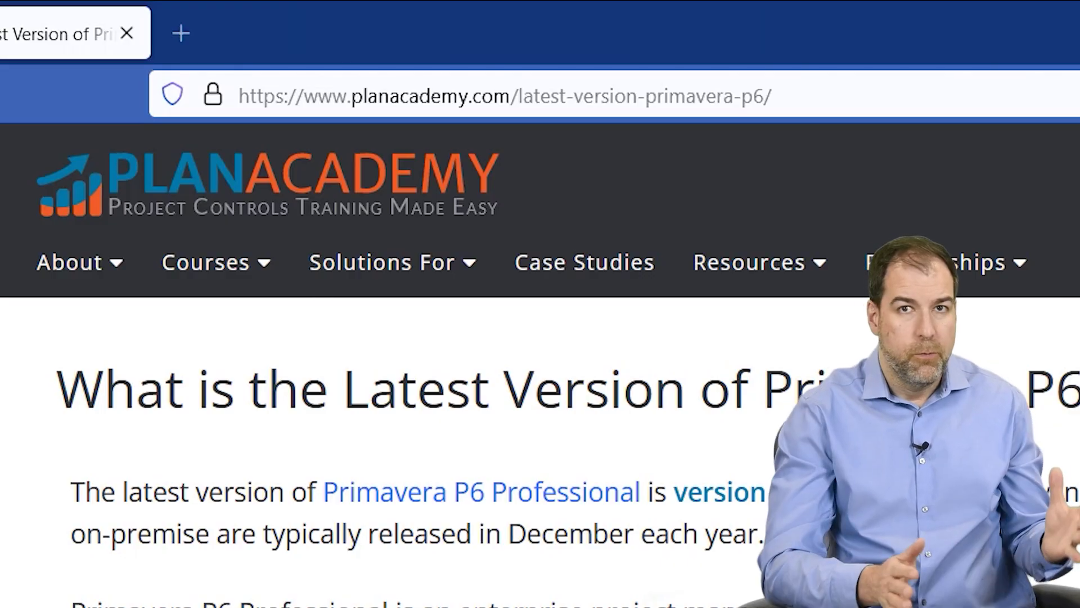
Step: Go to edelivery.oracle.com in a new Firefox tab
left_click(181, 34)
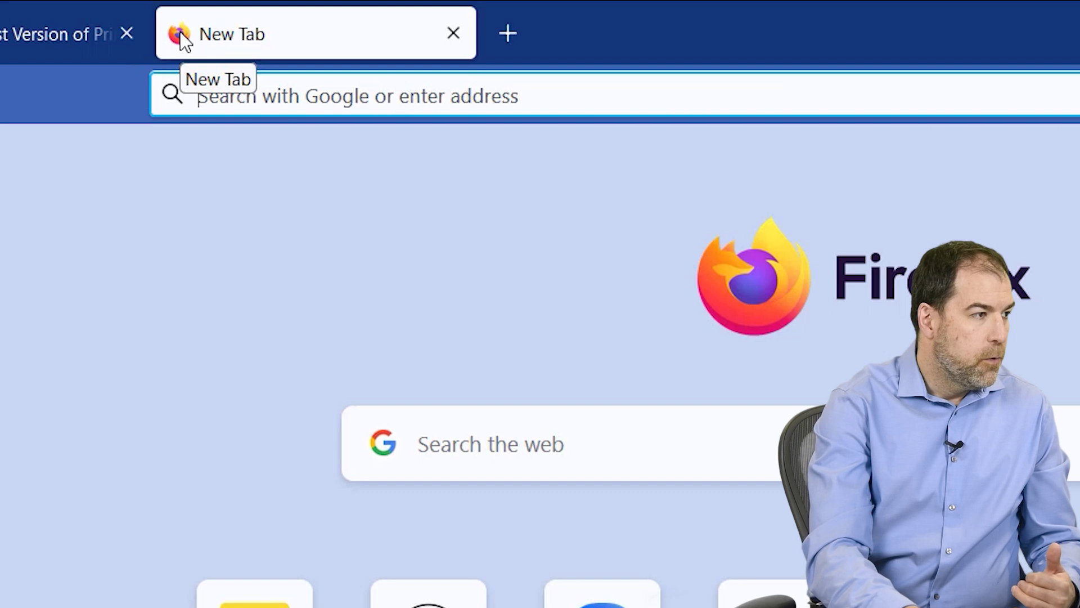
type("edelivery.oracle.com/")
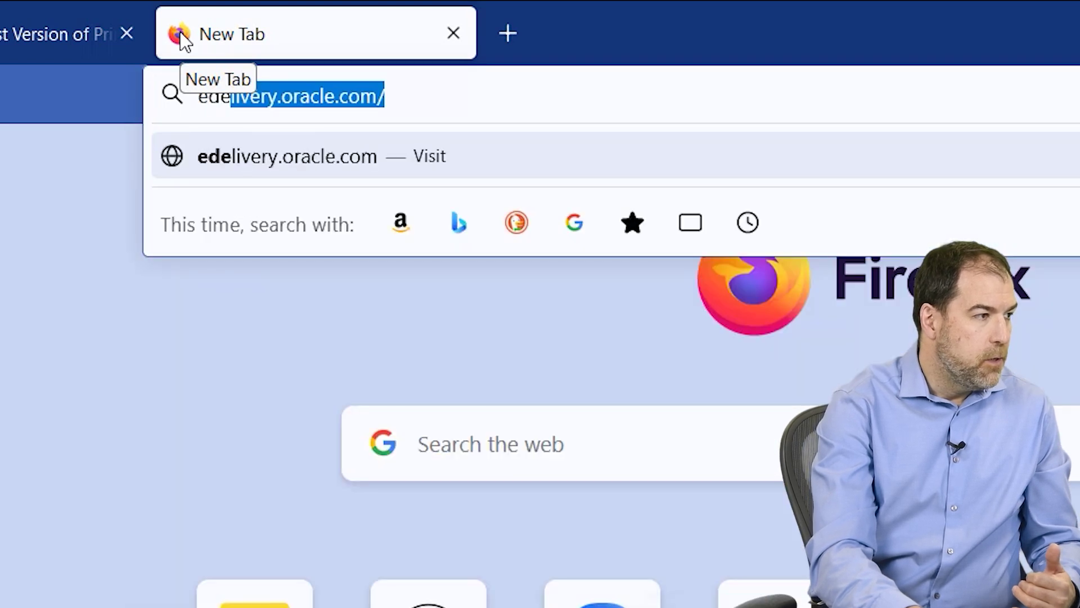
key("Right")
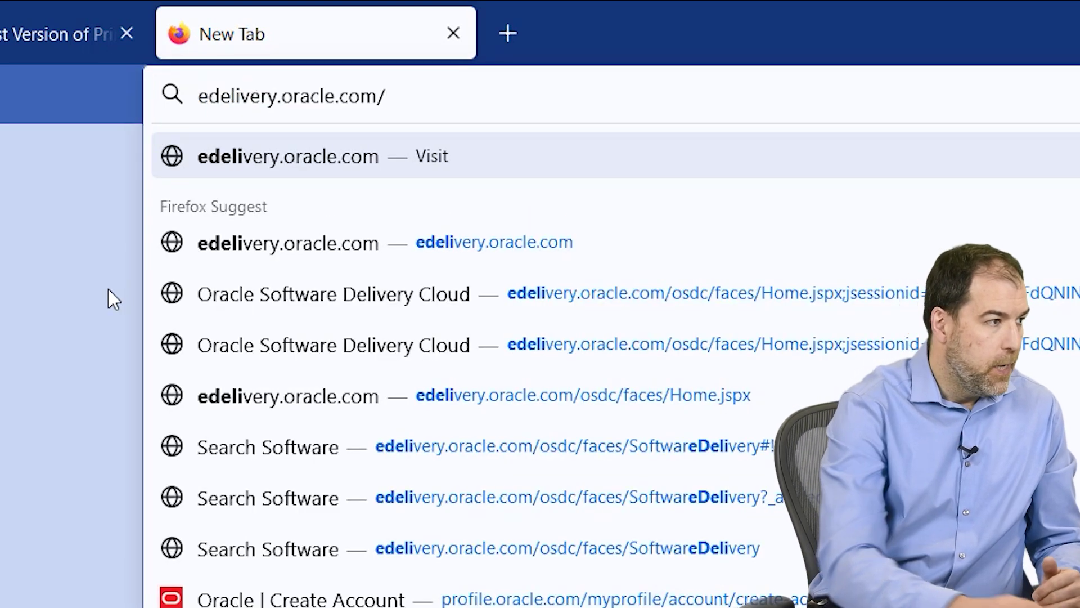
key("Return")
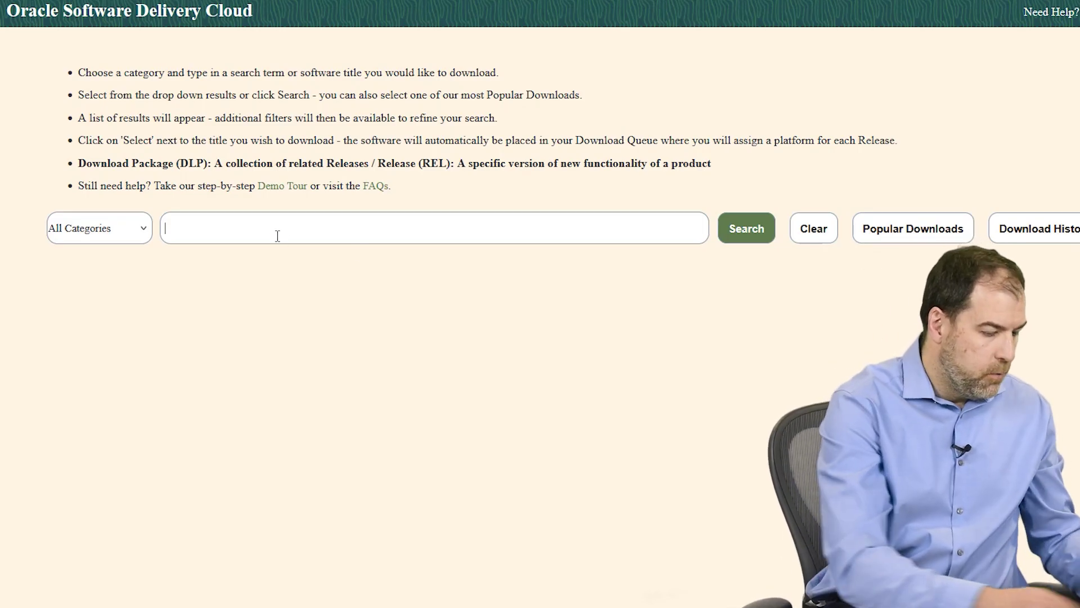
Step: Search for 'primavera p6' and browse the DLP and REL results from 20.12 to 24.12
type("imavera p6")
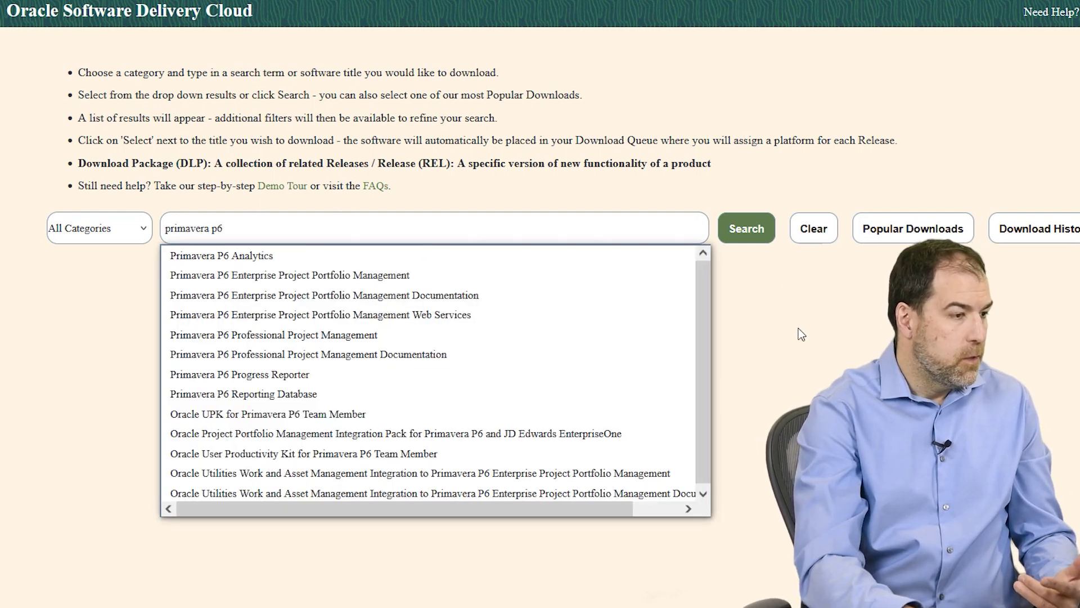
left_click(777, 284)
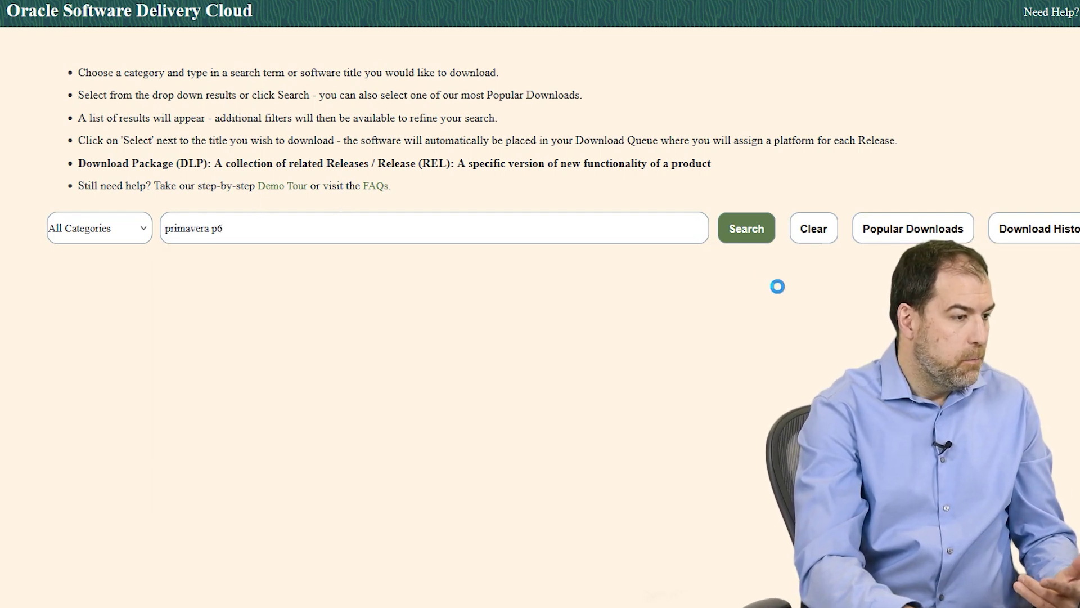
left_click(746, 235)
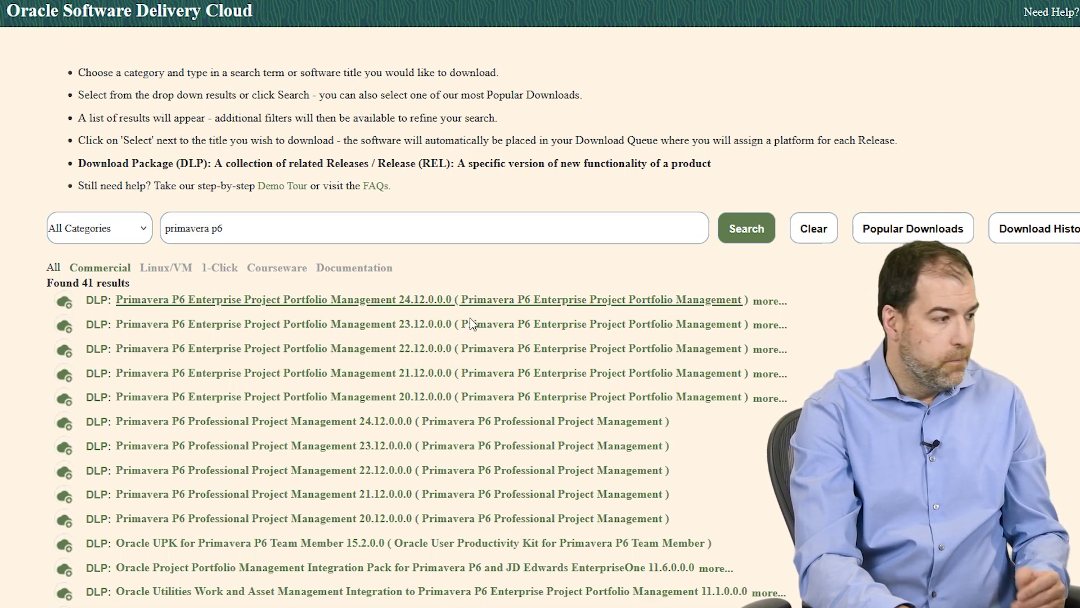
scroll(375, 332, "down", 2)
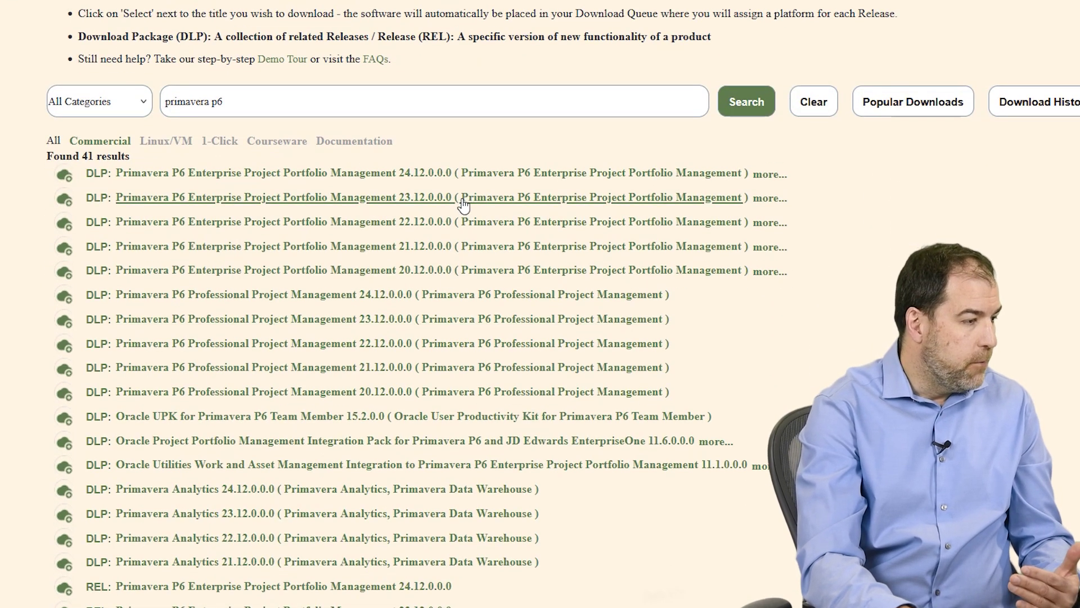
scroll(329, 298, "down", 1)
scroll(332, 303, "down", 3)
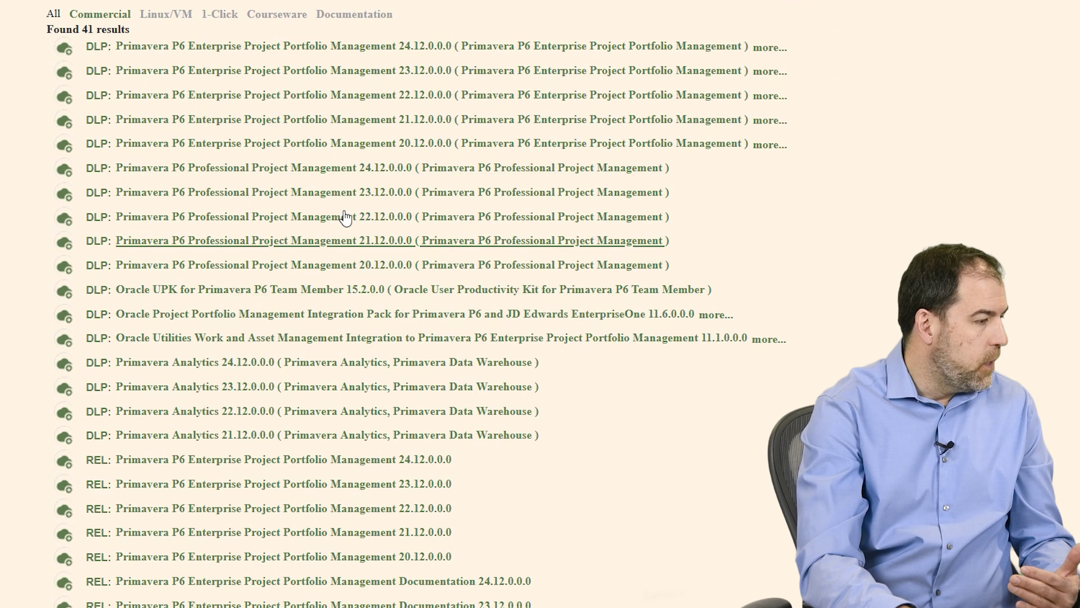
scroll(281, 224, "down", 1)
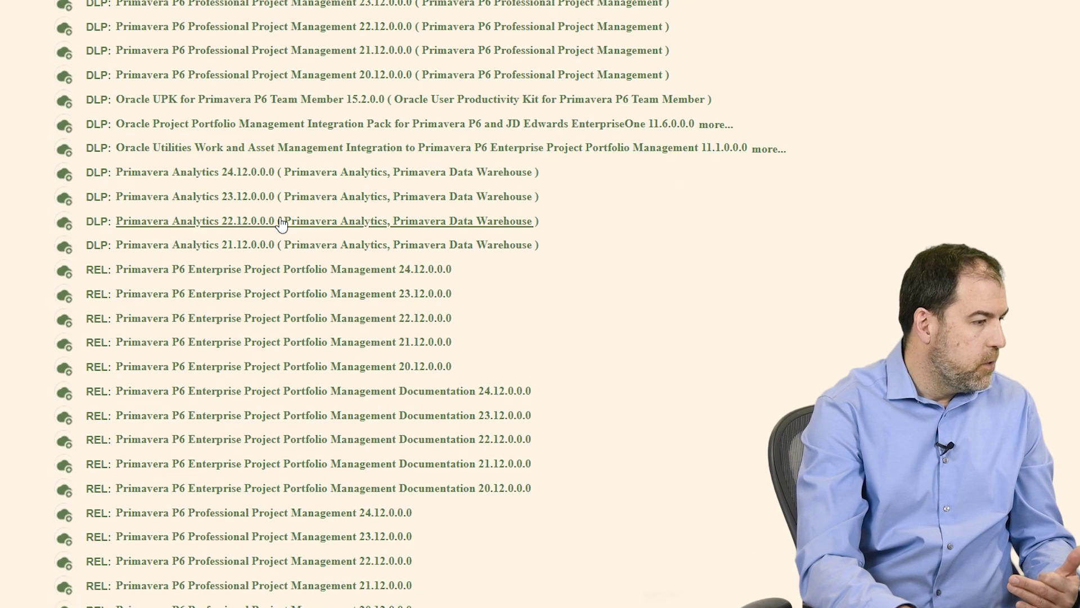
scroll(282, 225, "down", 1)
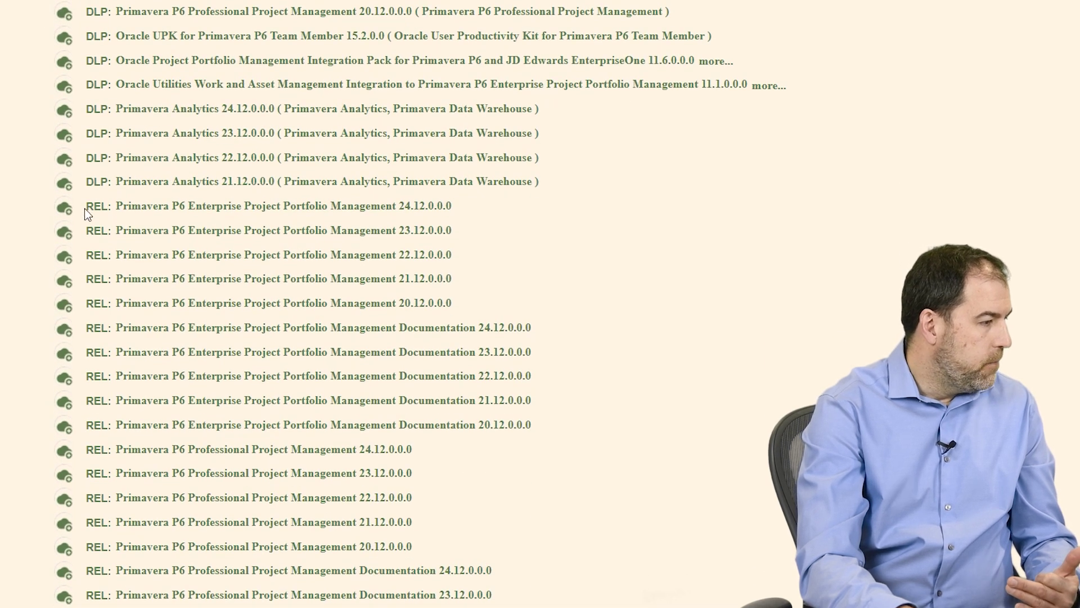
mouse_move(93, 203)
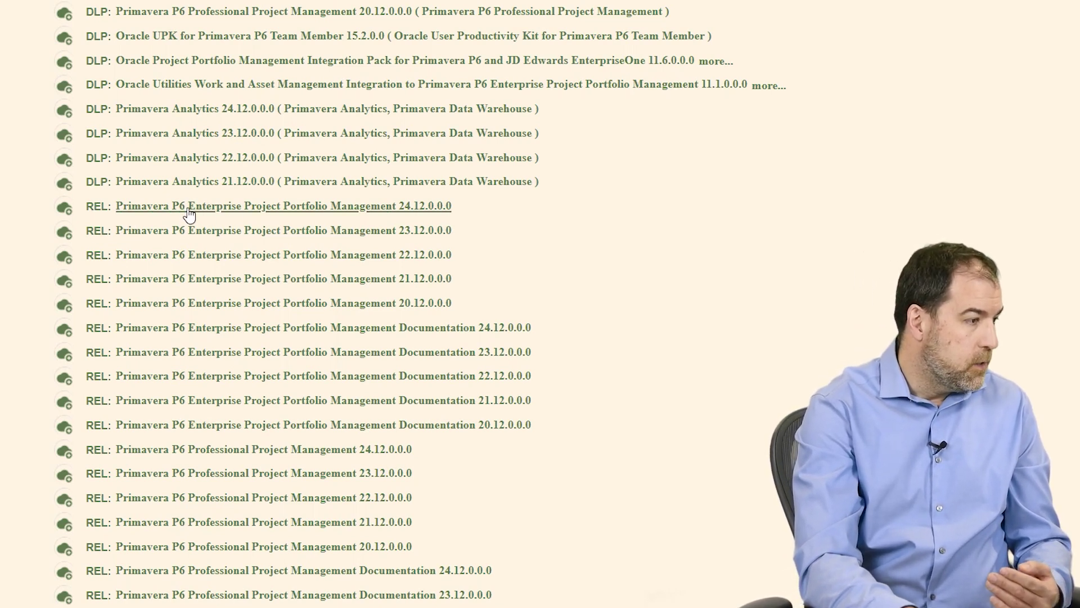
scroll(267, 216, "down", 3)
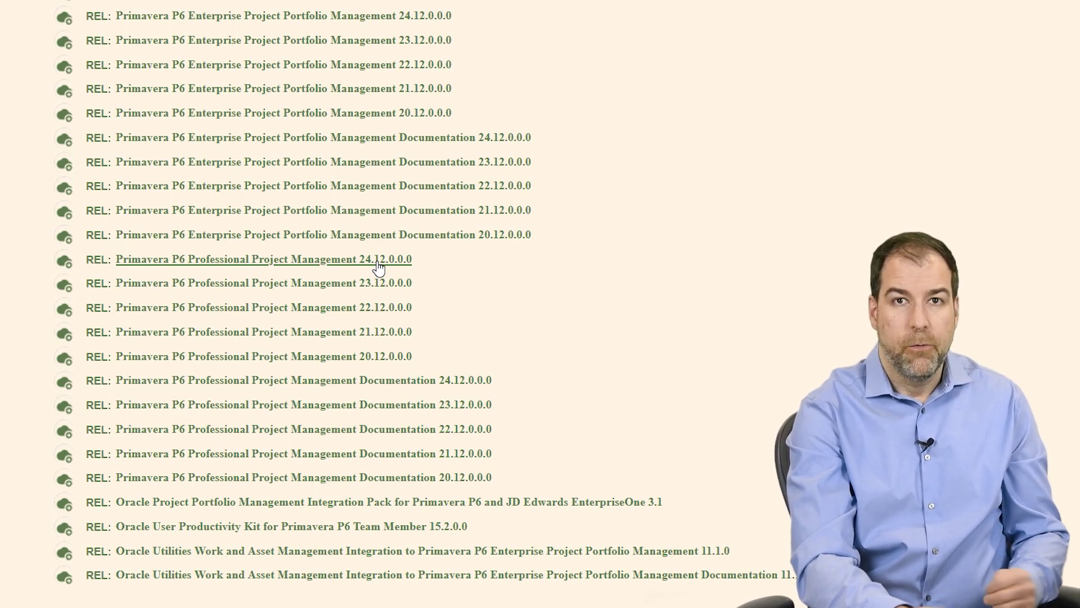
Step: Queue the REL Primavera P6 Professional Project Management 24.12.0.0.0 release and open the Download Queue
left_click(378, 264)
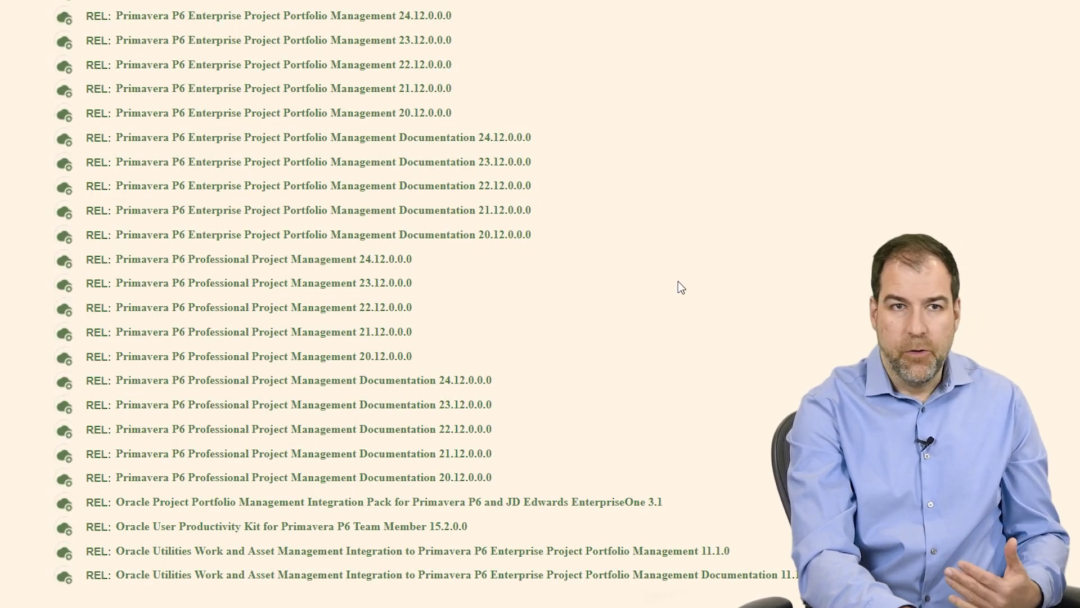
scroll(394, 304, "up", 20)
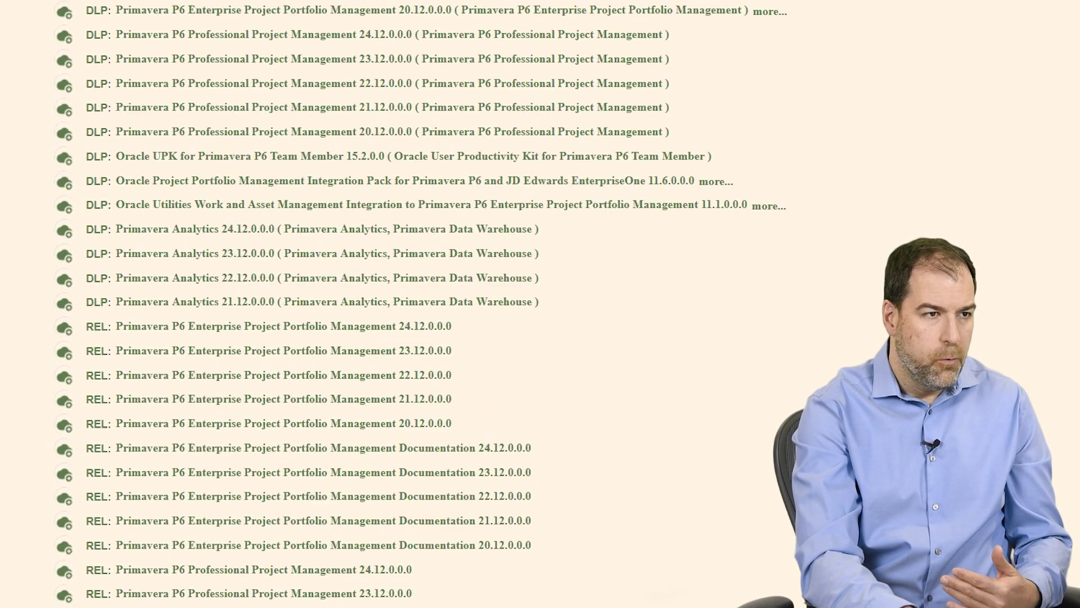
scroll(931, 191, "right", 5)
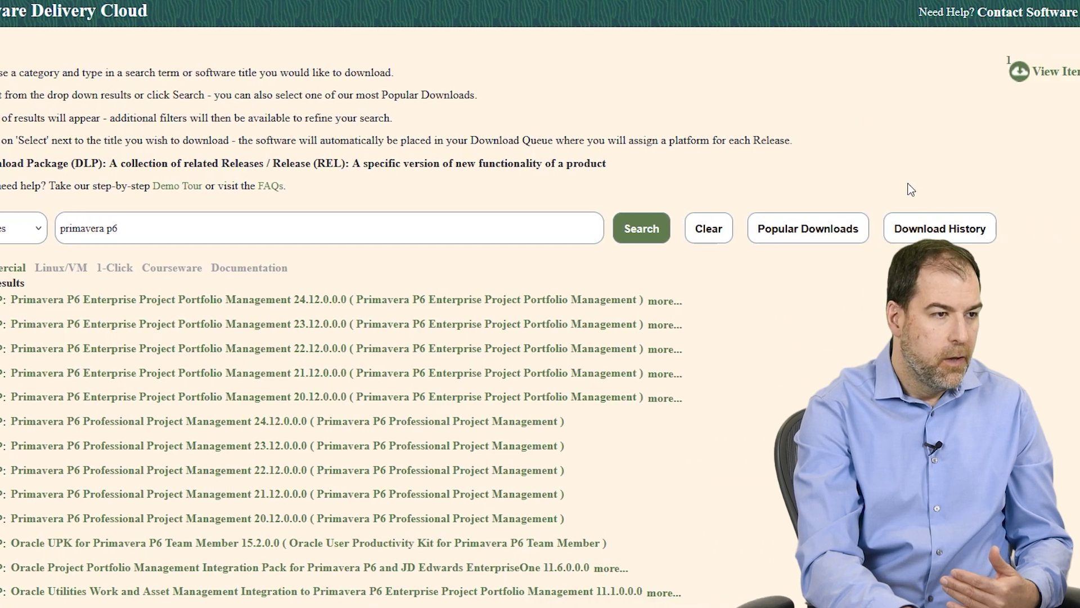
left_click(888, 73)
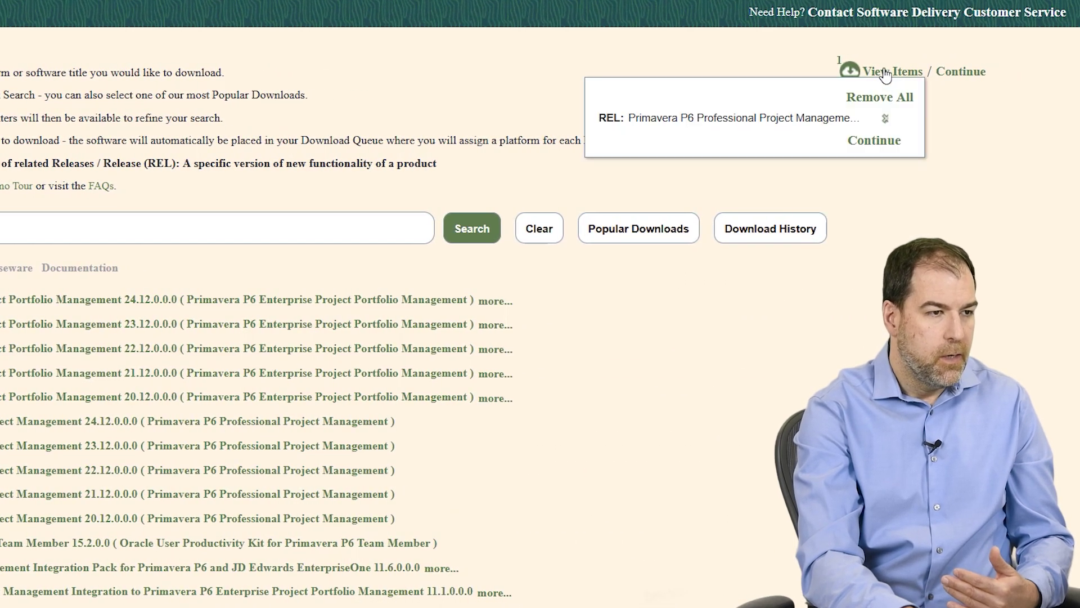
left_click(873, 142)
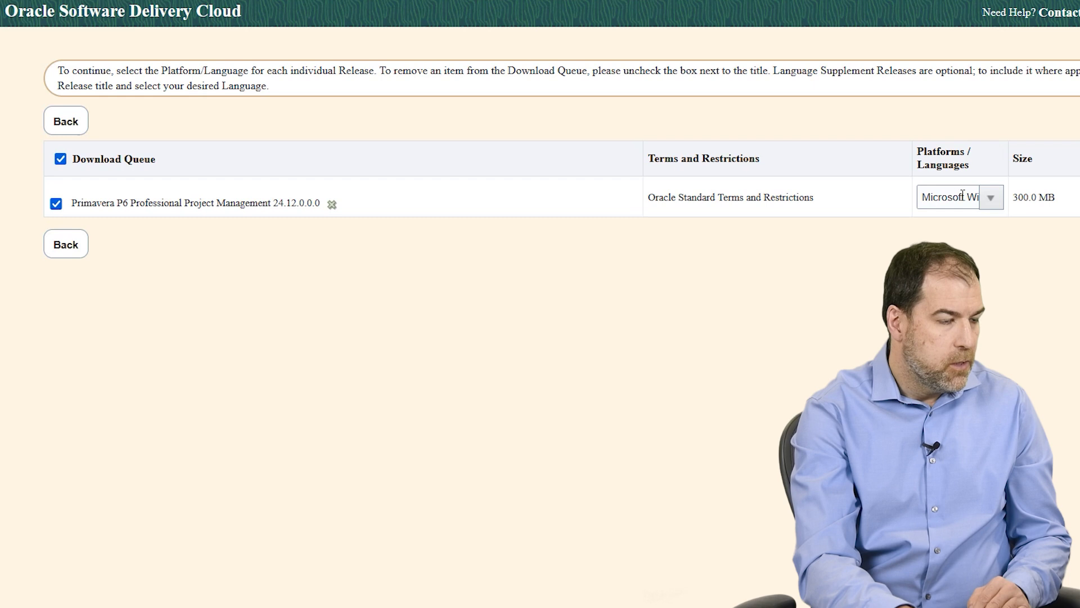
Step: Keep Microsoft Windows x64 (64-bit) as the platform and continue to the license terms
left_click(989, 197)
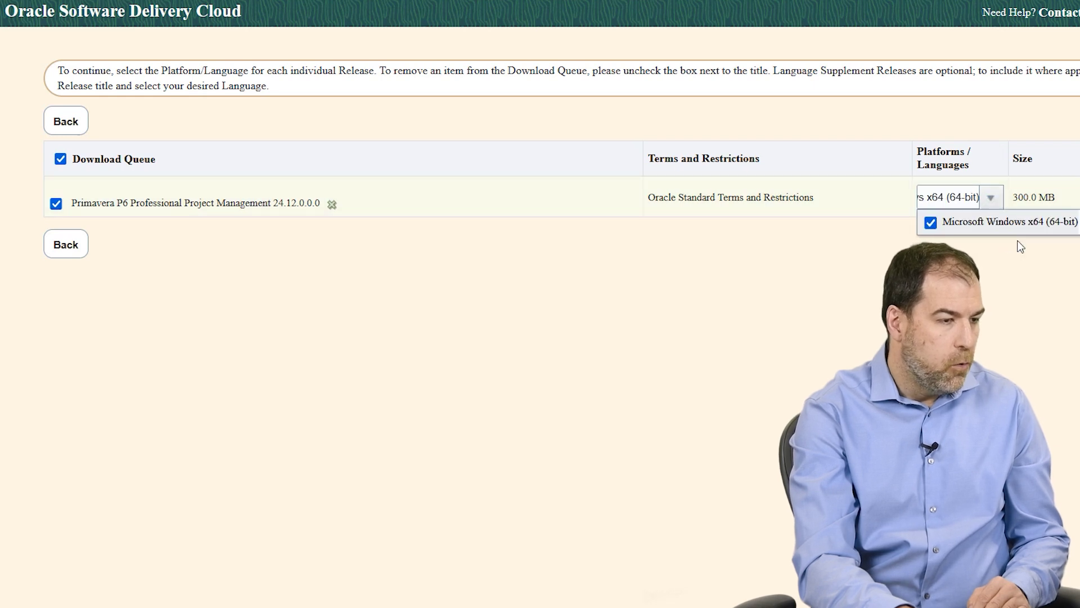
left_click(1018, 283)
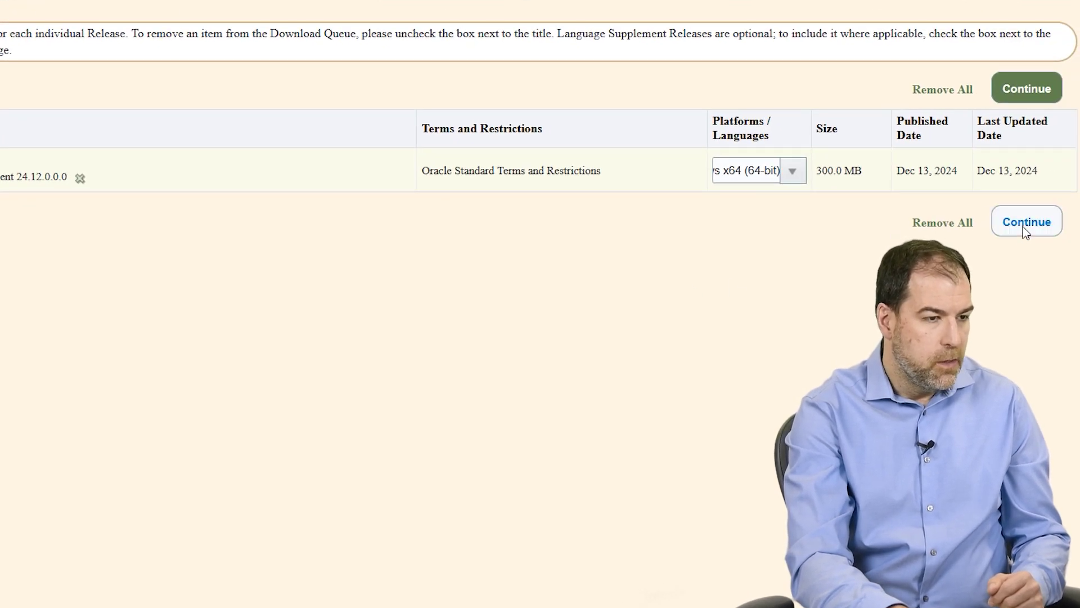
left_click(1025, 232)
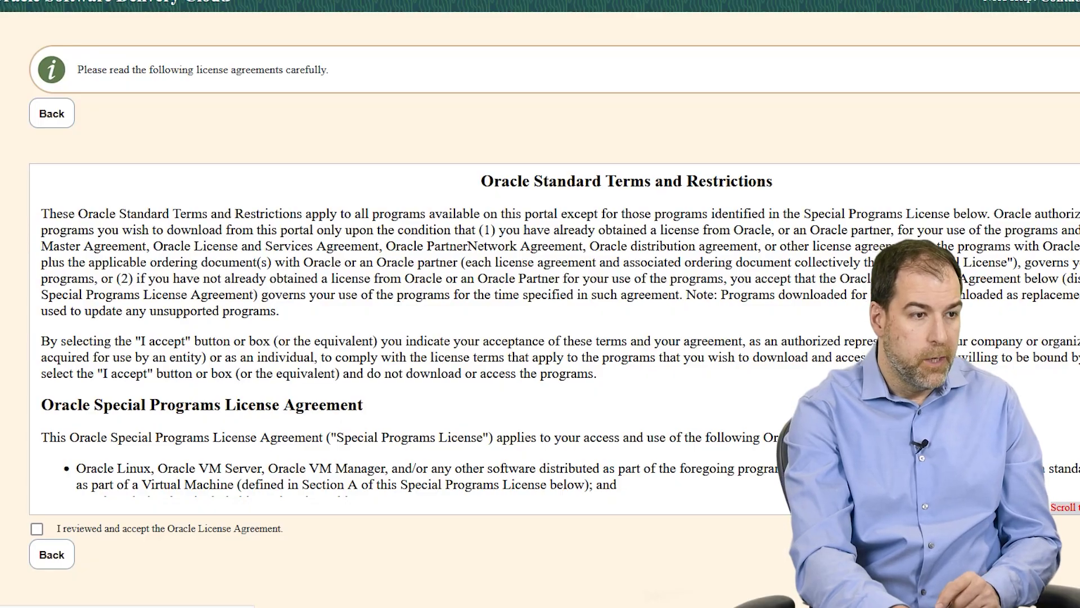
Step: Scroll through the Oracle Standard Terms and Restrictions license text
scroll(394, 338, "down", 20)
scroll(394, 337, "up", 15)
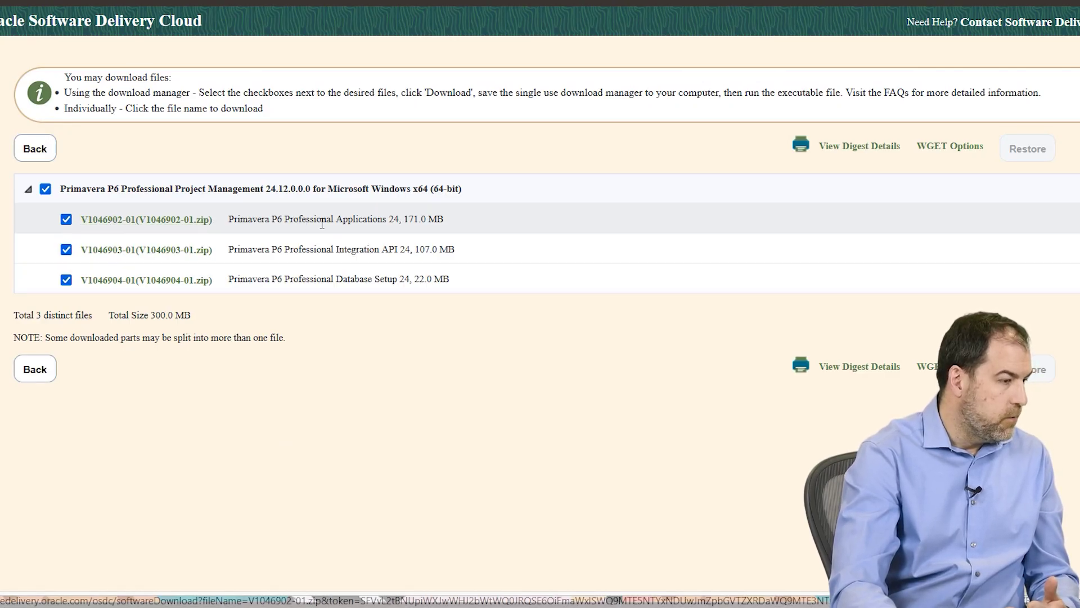
Step: Save the V1046902-01.zip P6 Professional Applications 24 file using Save Link As
right_click(132, 224)
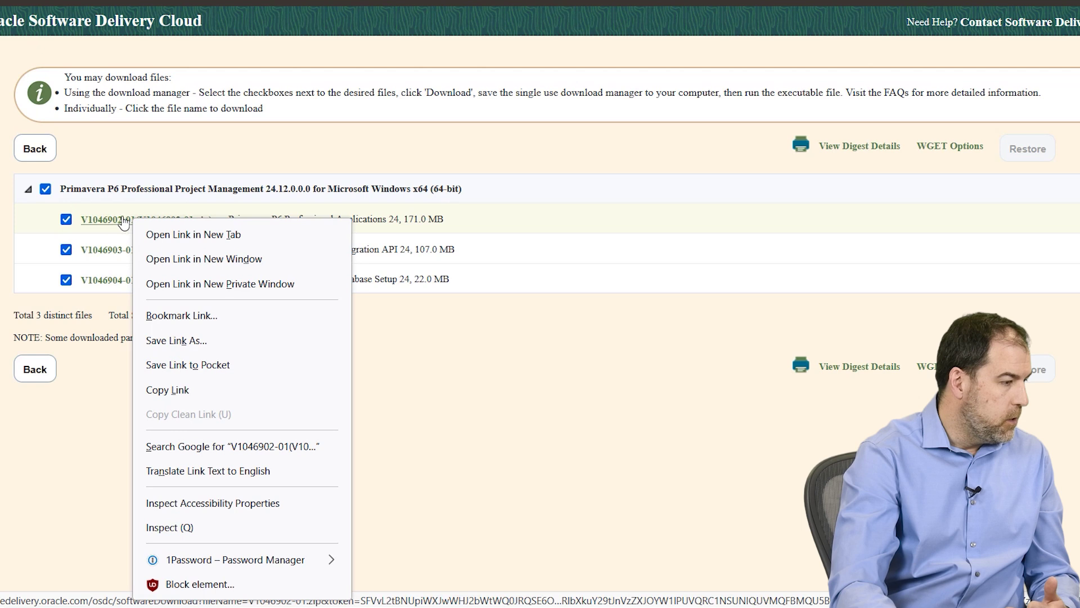
left_click(200, 341)
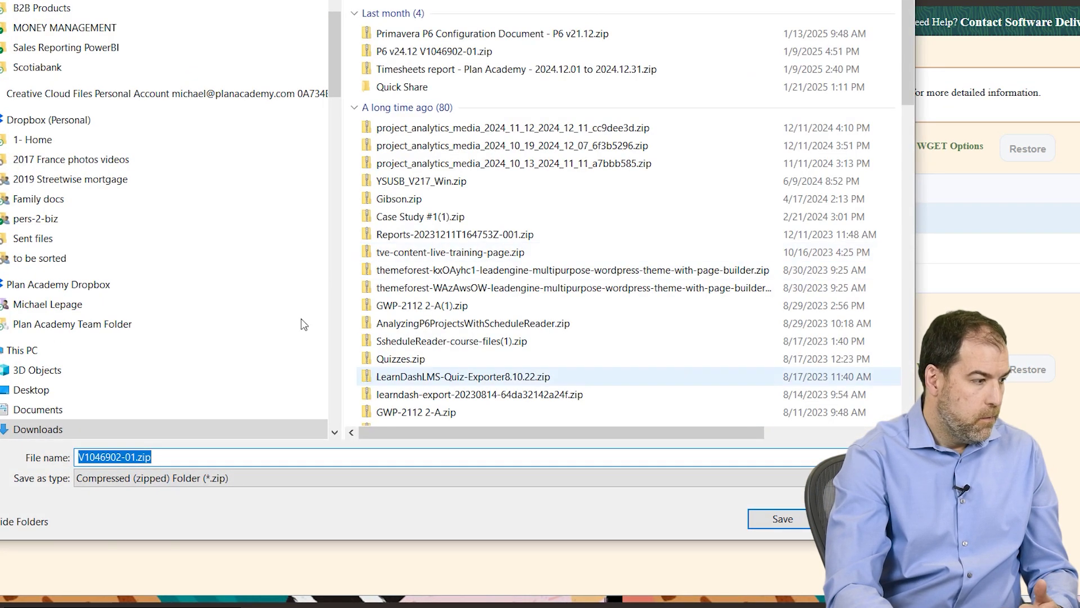
left_click(761, 515)
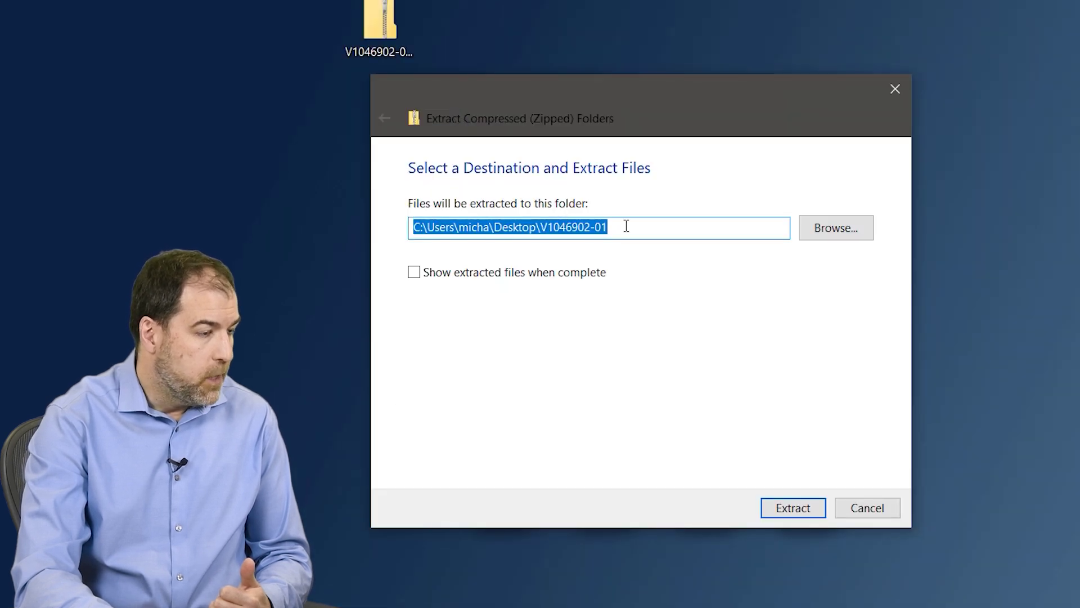
Step: Extract the zip into the Desktop\V1046902-01 folder
left_click(804, 512)
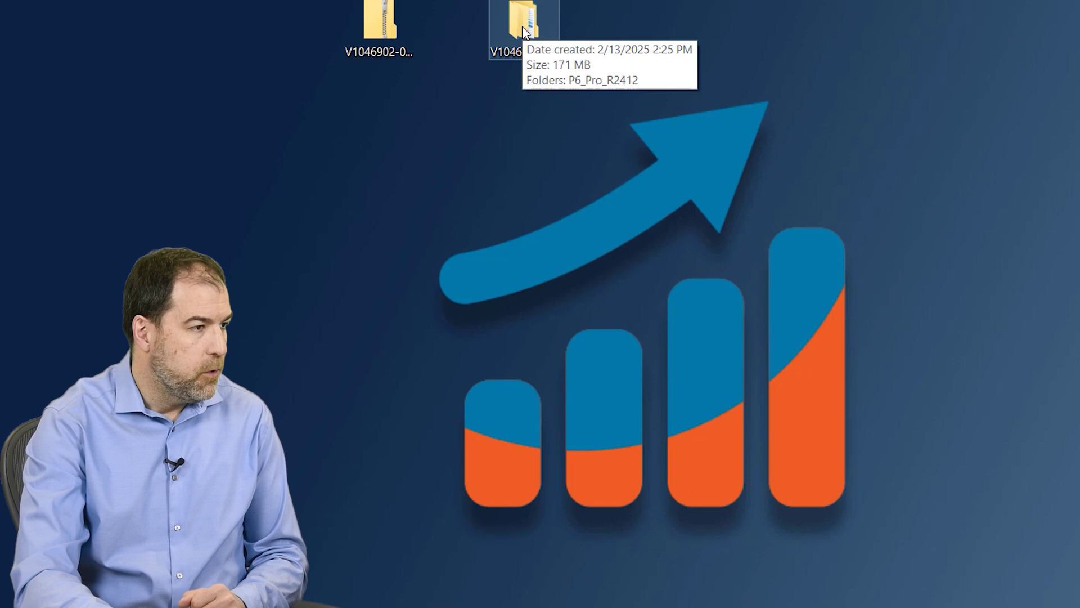
Step: Open the P6_Pro_R2412 folder inside the extracted V1046902-01 folder
left_click(481, 212)
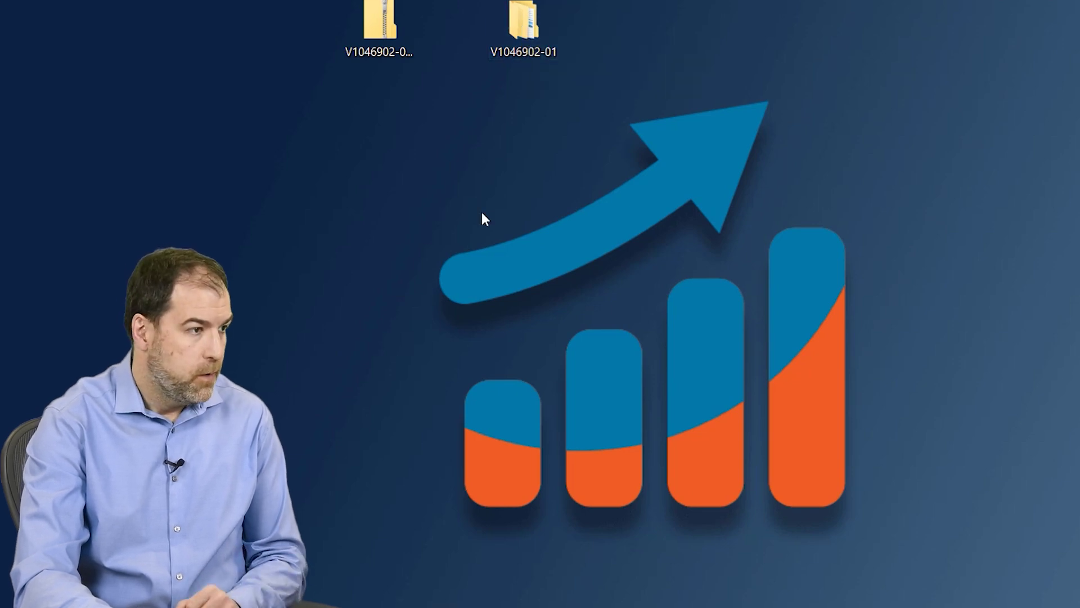
left_click_drag(448, 166, 441, 63)
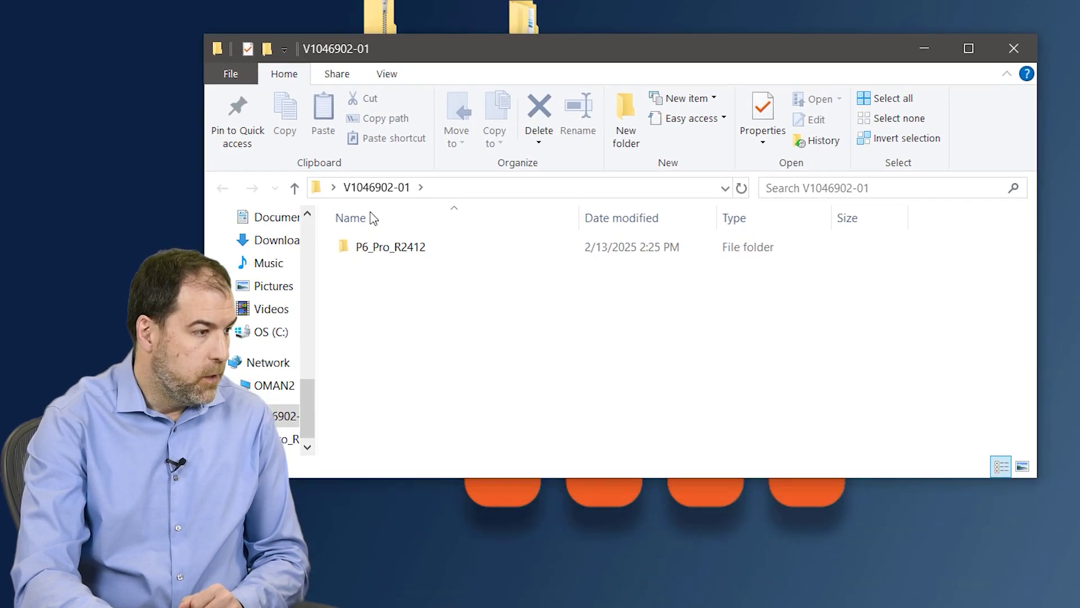
mouse_move(371, 255)
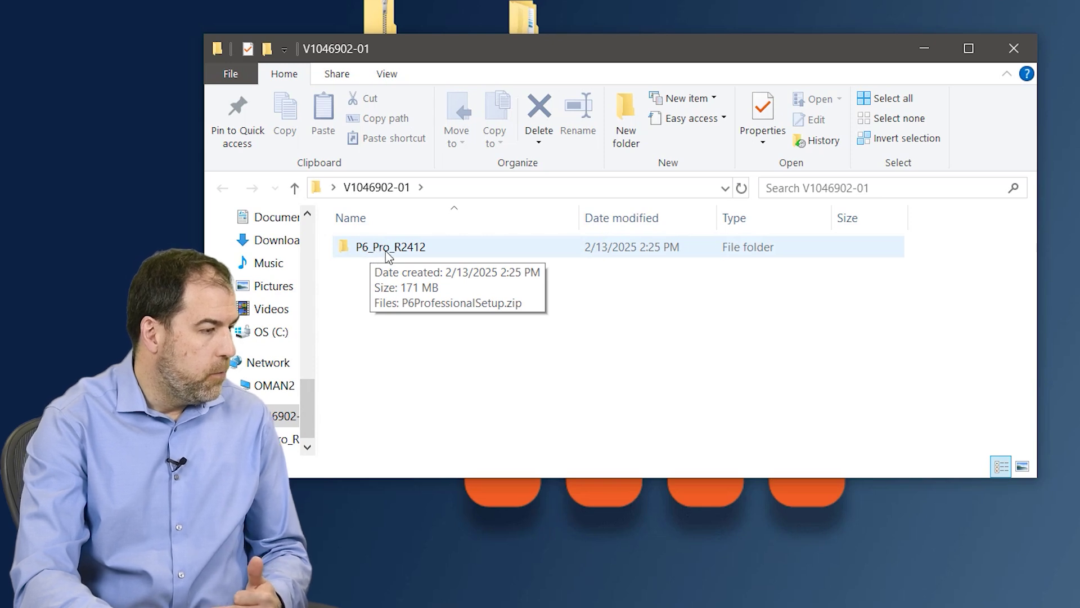
double_click(387, 256)
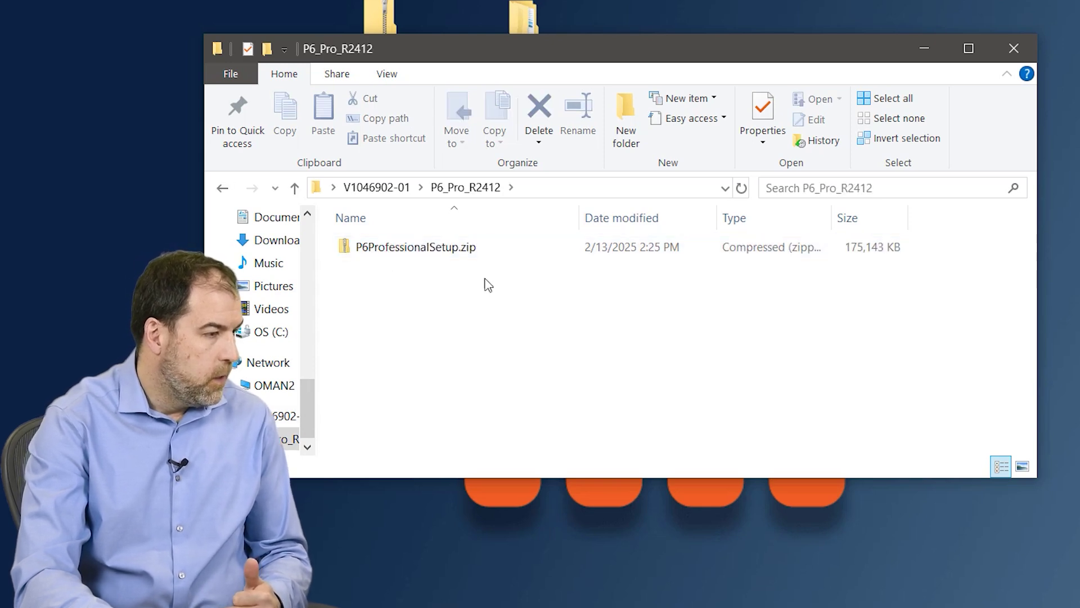
Step: Extract P6ProfessionalSetup.zip to its suggested folder
left_click(373, 253)
right_click(373, 253)
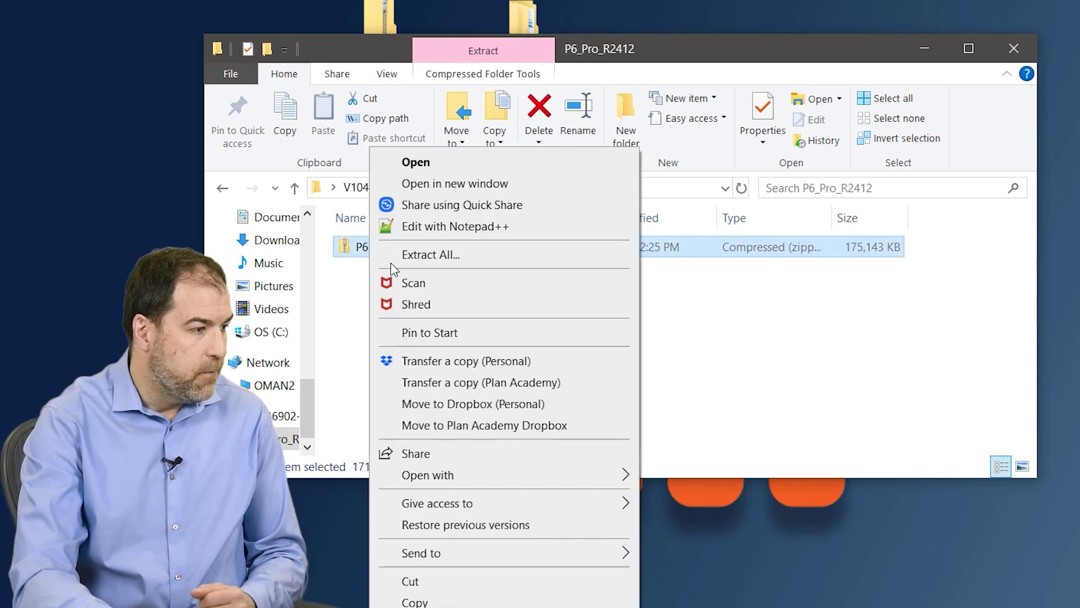
left_click(431, 255)
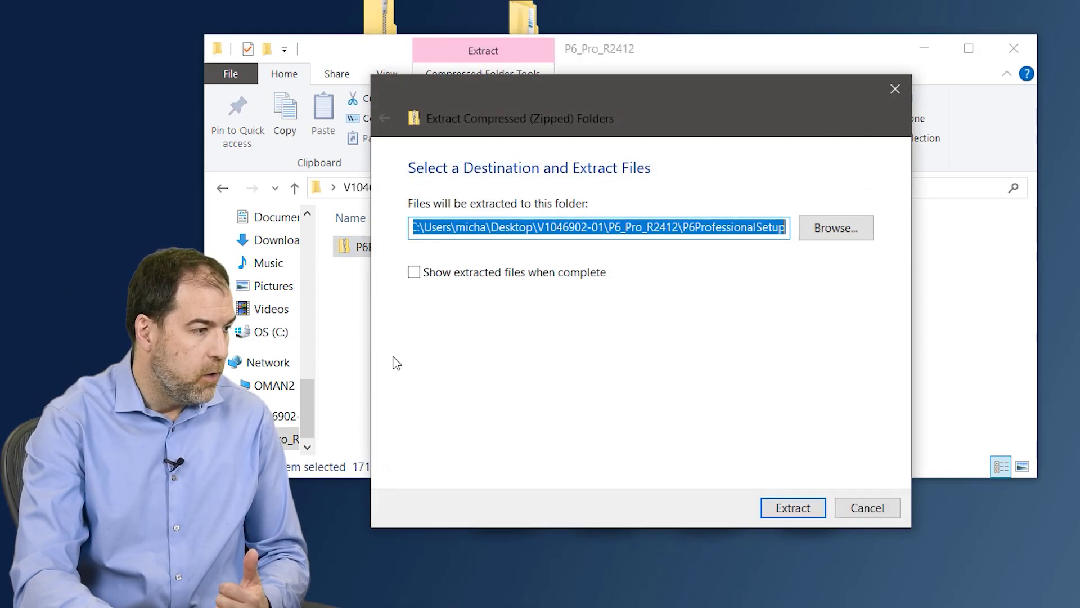
left_click(791, 509)
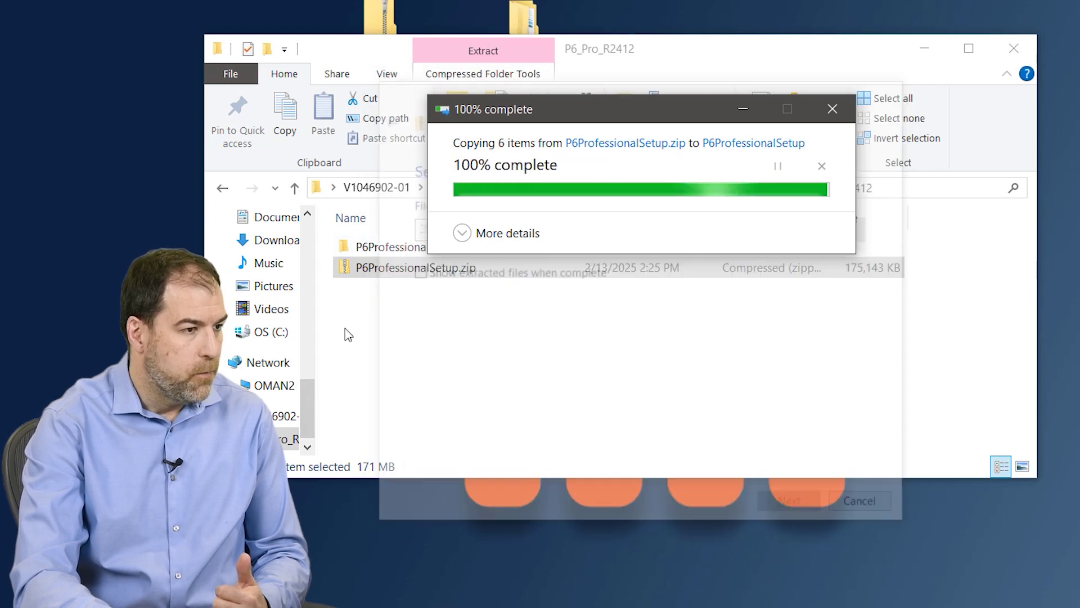
Step: Open the extracted P6ProfessionalSetup folder and launch P6ProfessionalSetup.exe
left_click(419, 378)
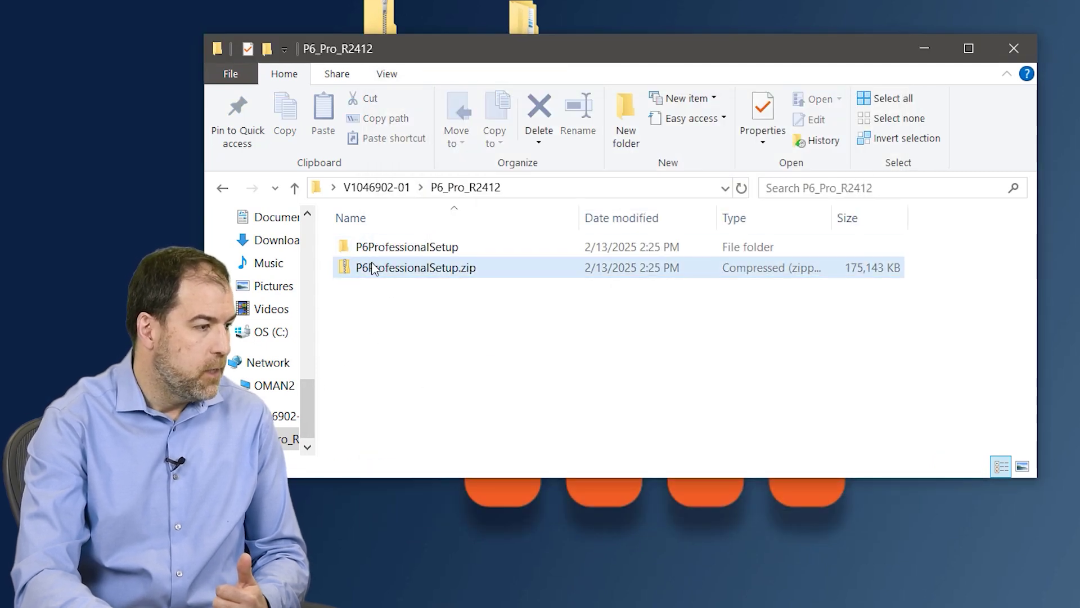
mouse_move(386, 256)
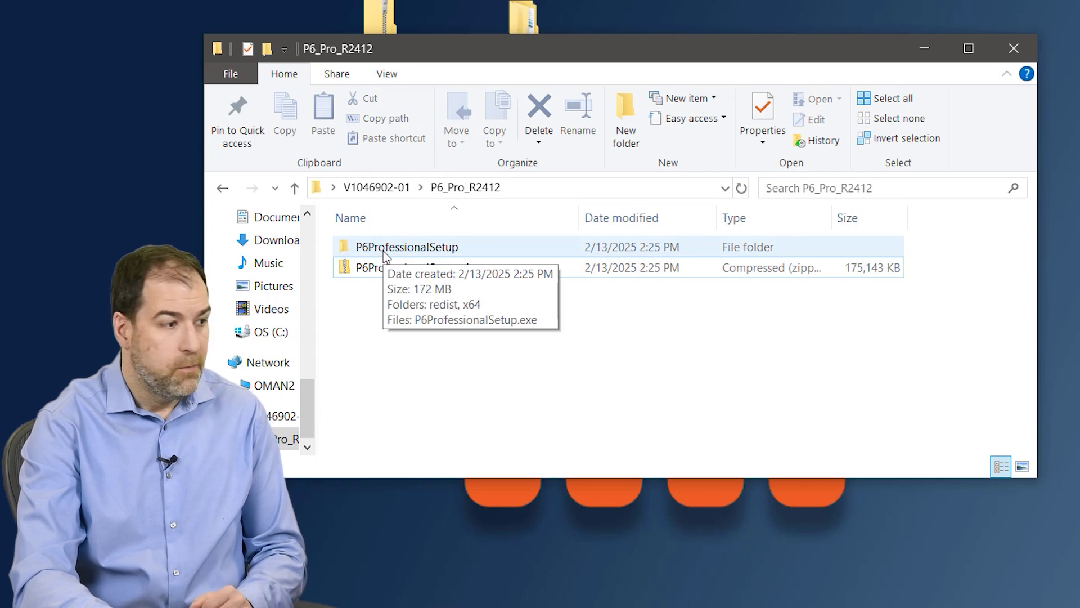
left_click(448, 252)
double_click(448, 252)
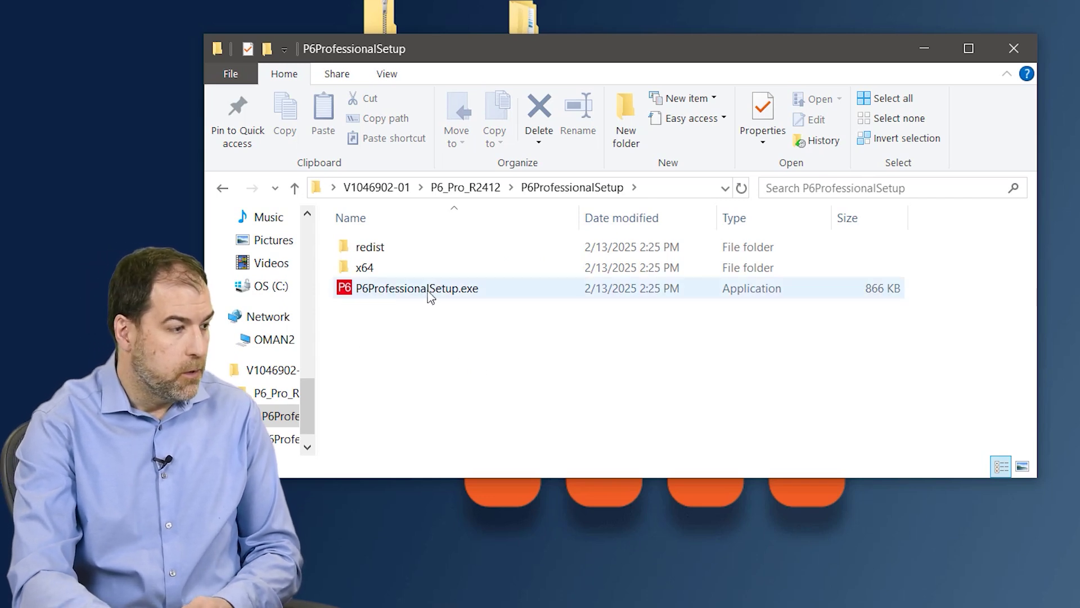
double_click(376, 290)
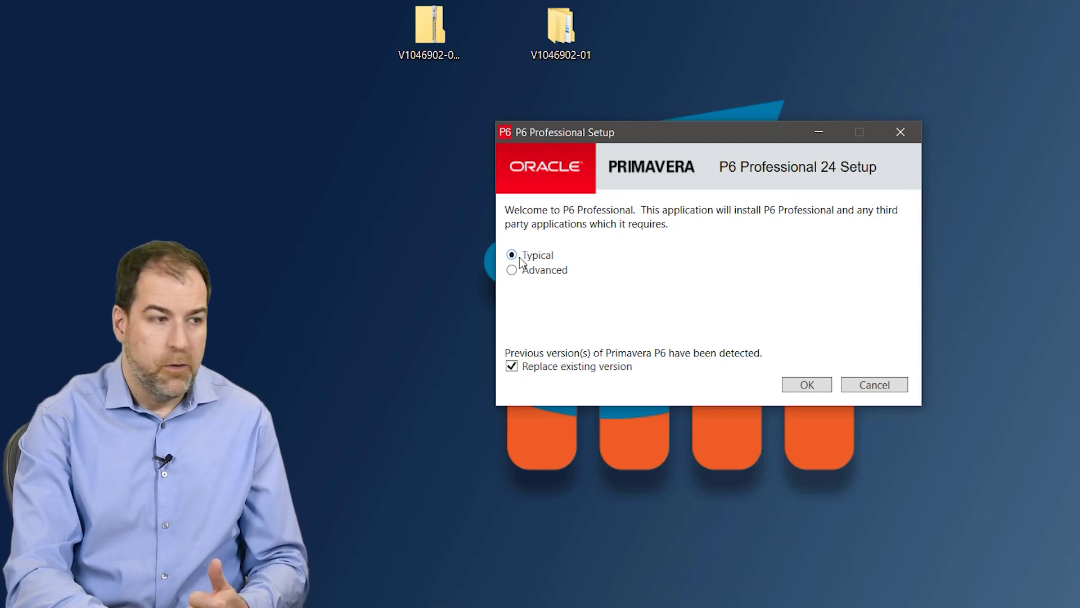
Step: Run a Typical install with Replace existing version unchecked, skipping the Standalone Upgrade Utility
left_click(511, 367)
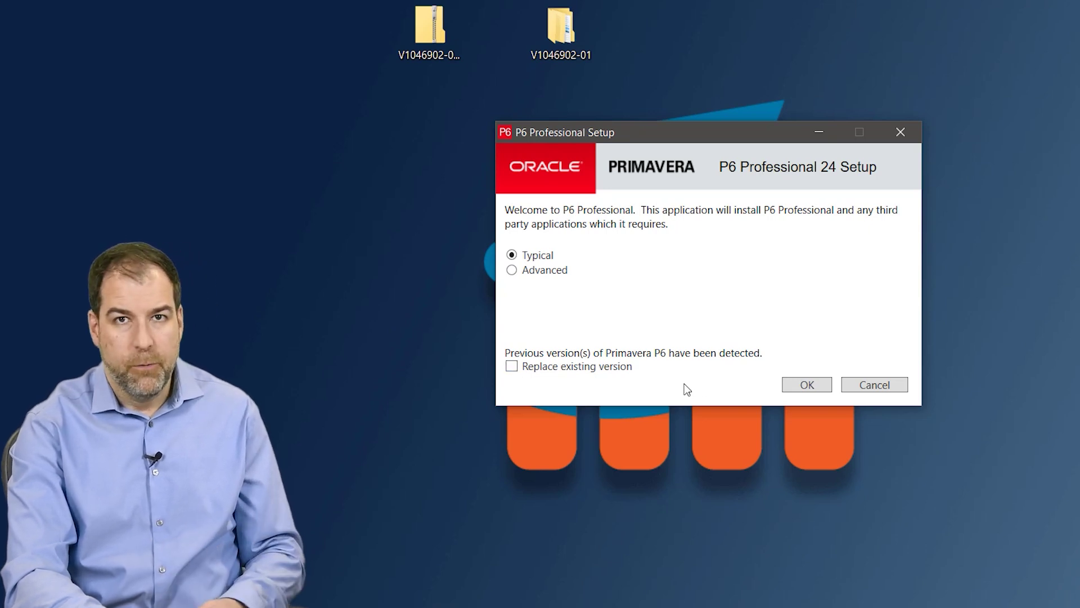
left_click(801, 385)
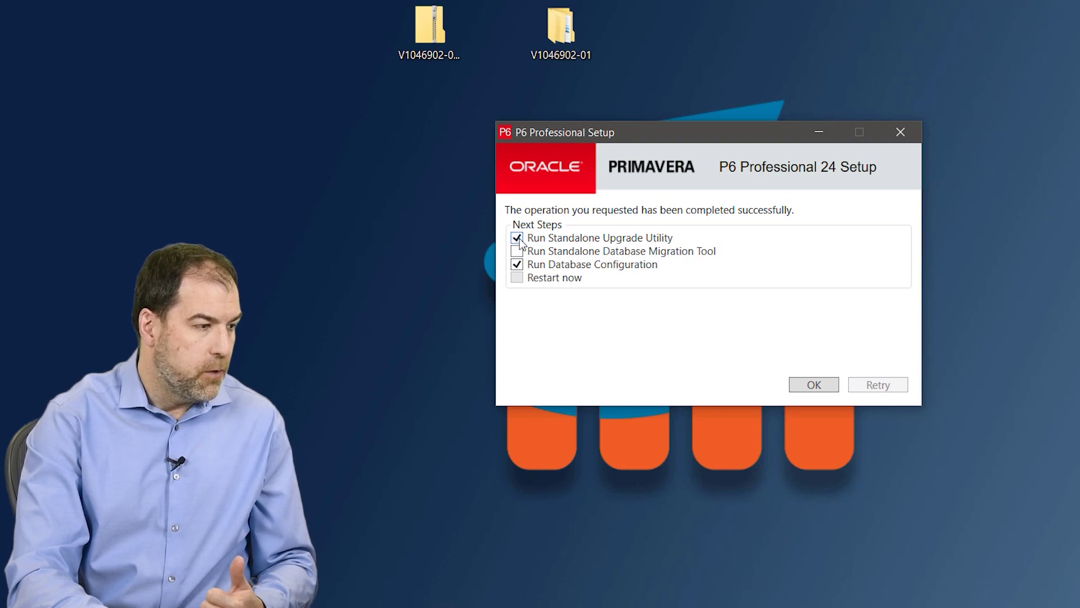
left_click(517, 239)
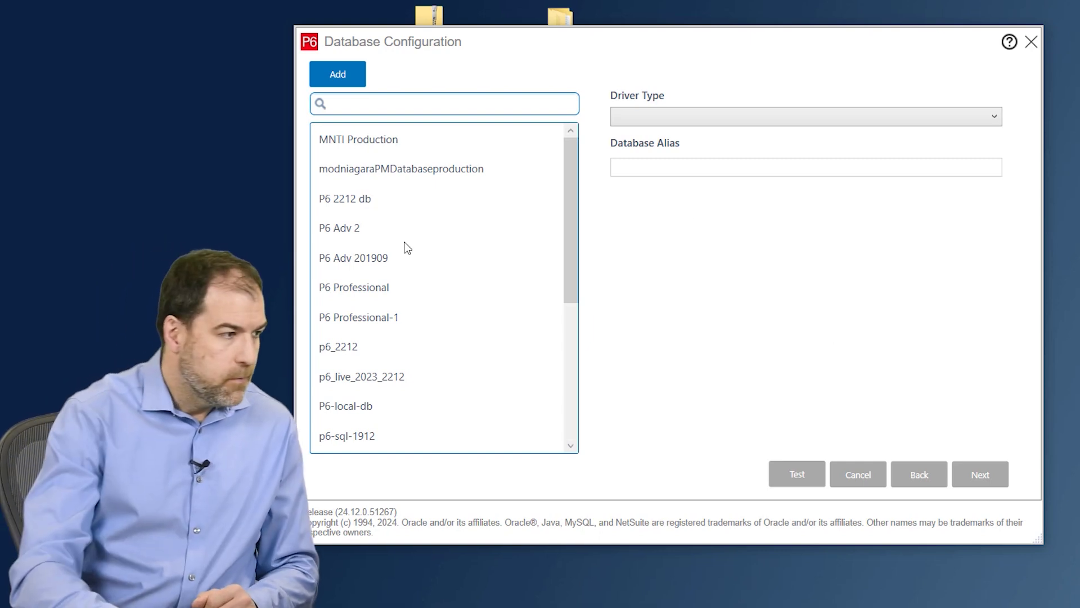
Step: Scroll the Database Configuration list to review aliases such as P6-local-db and PA Development
scroll(445, 267, "down", 1)
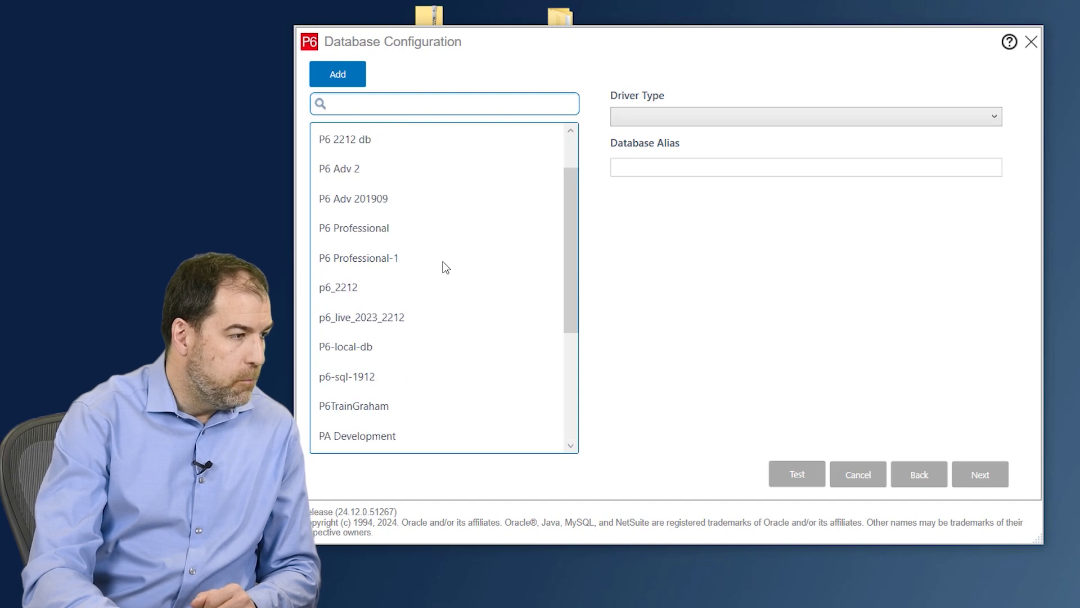
scroll(453, 265, "down", 4)
scroll(460, 265, "up", 5)
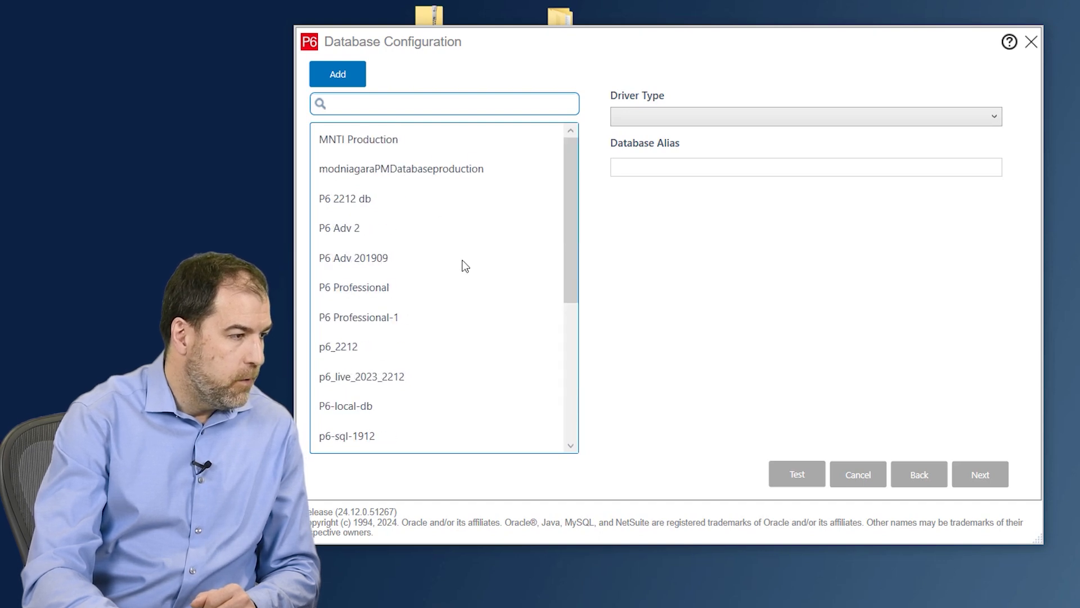
Step: Add a new connection using the P6 Professional Standalone (SQLite) driver
left_click(337, 79)
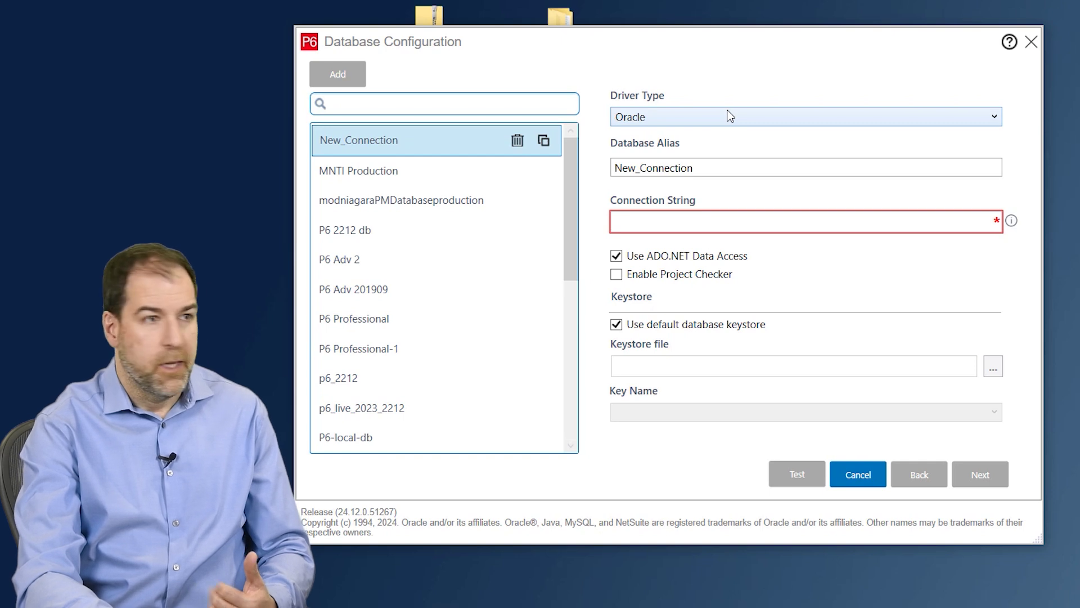
left_click(649, 118)
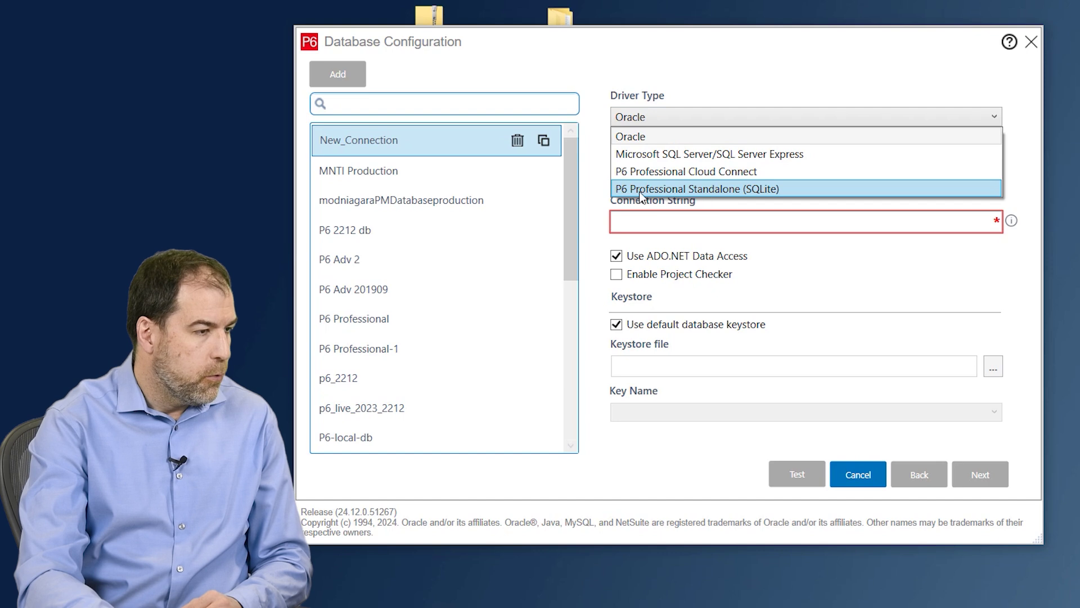
left_click(762, 192)
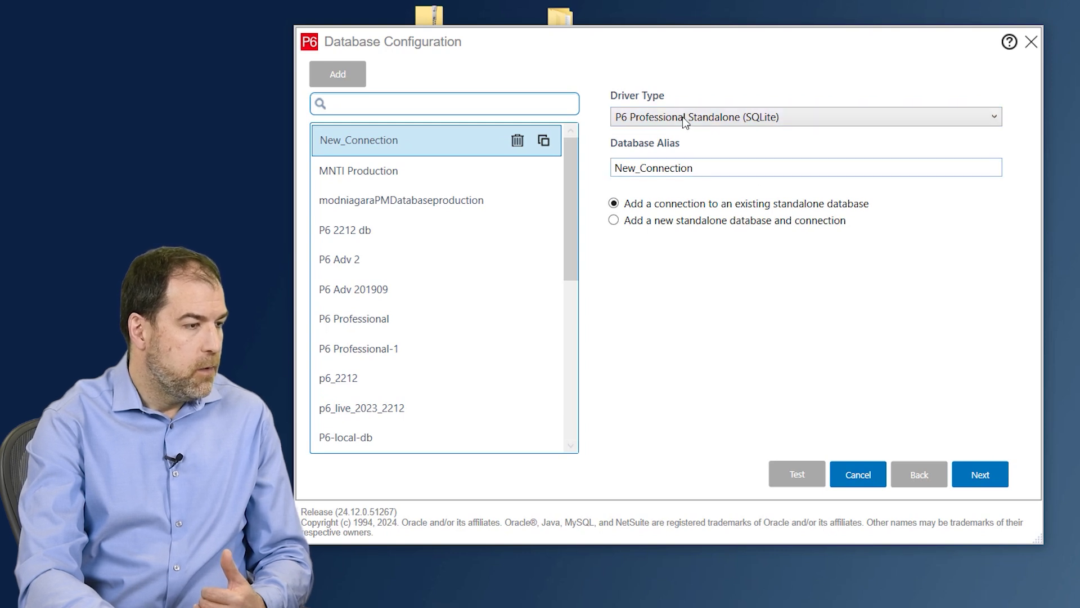
Step: Rename the alias to pmdb_2412 and choose to add a new standalone database and connection
left_click(729, 169)
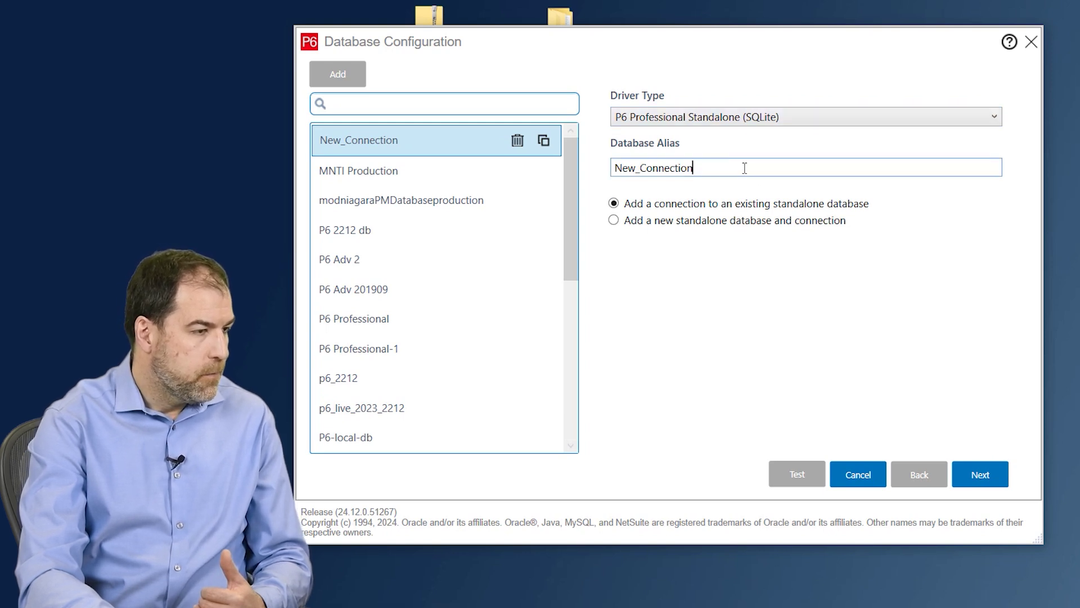
double_click(657, 170)
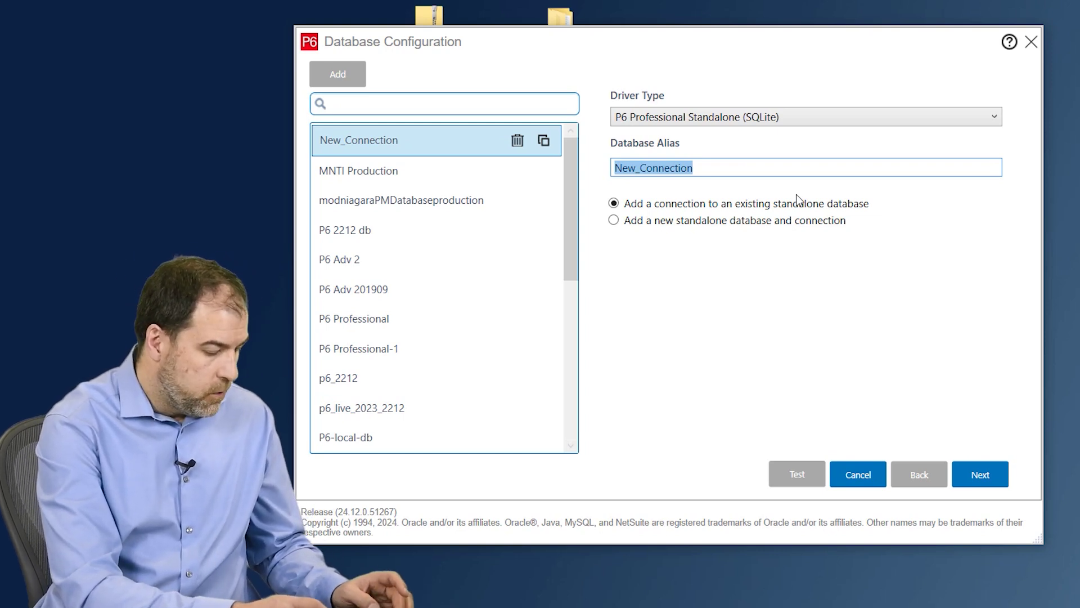
type("p")
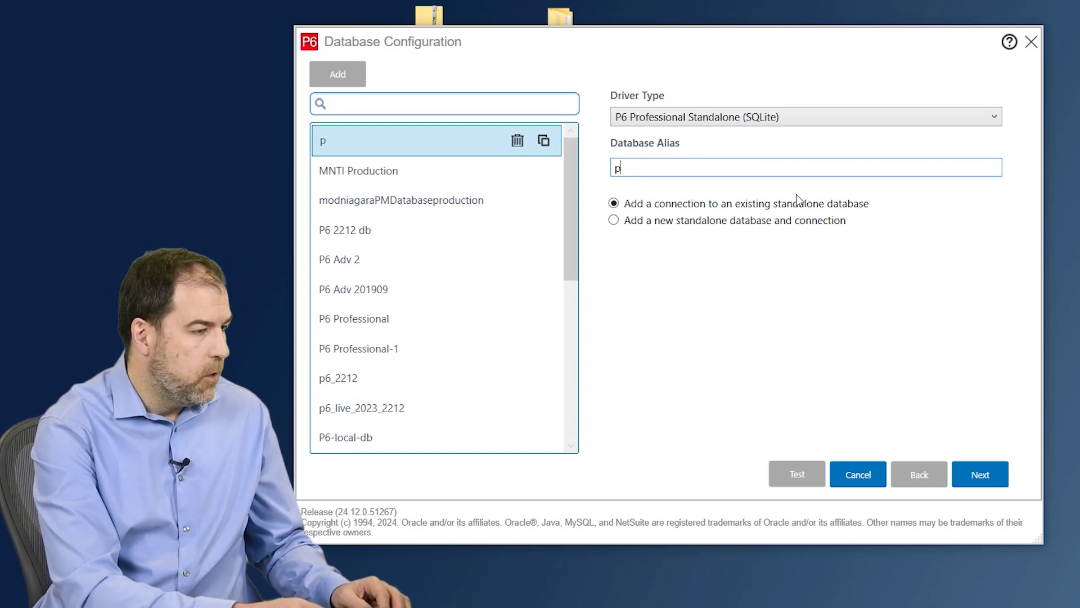
type("mdb")
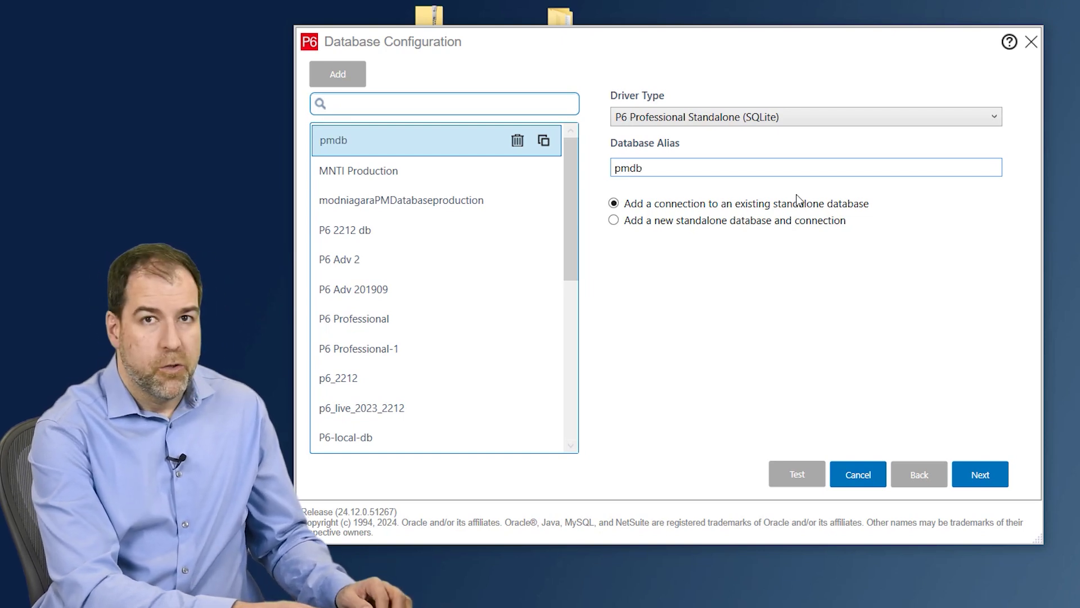
type("_2")
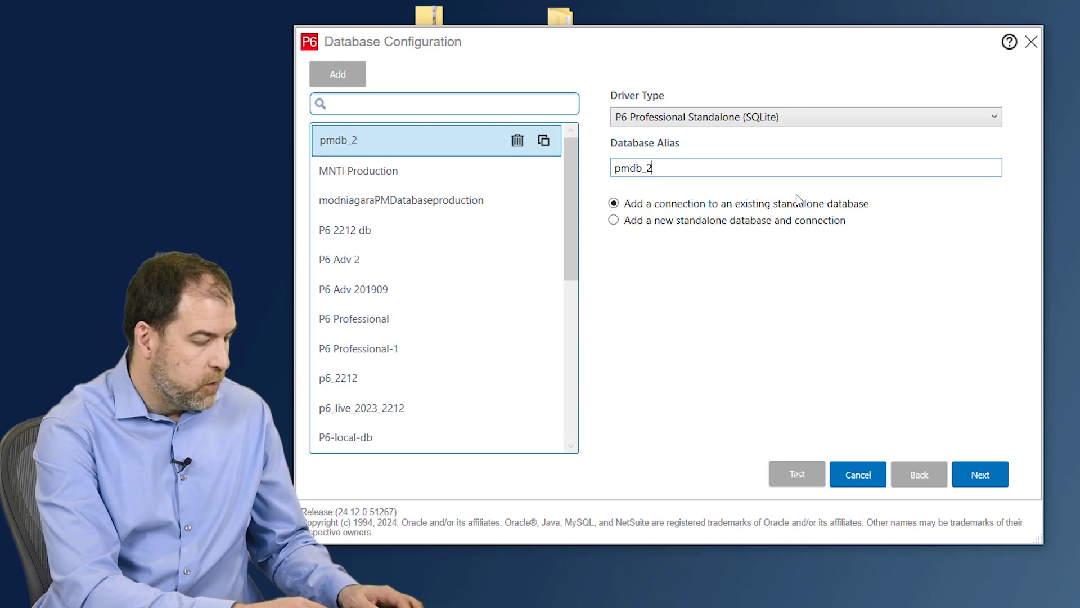
type("412")
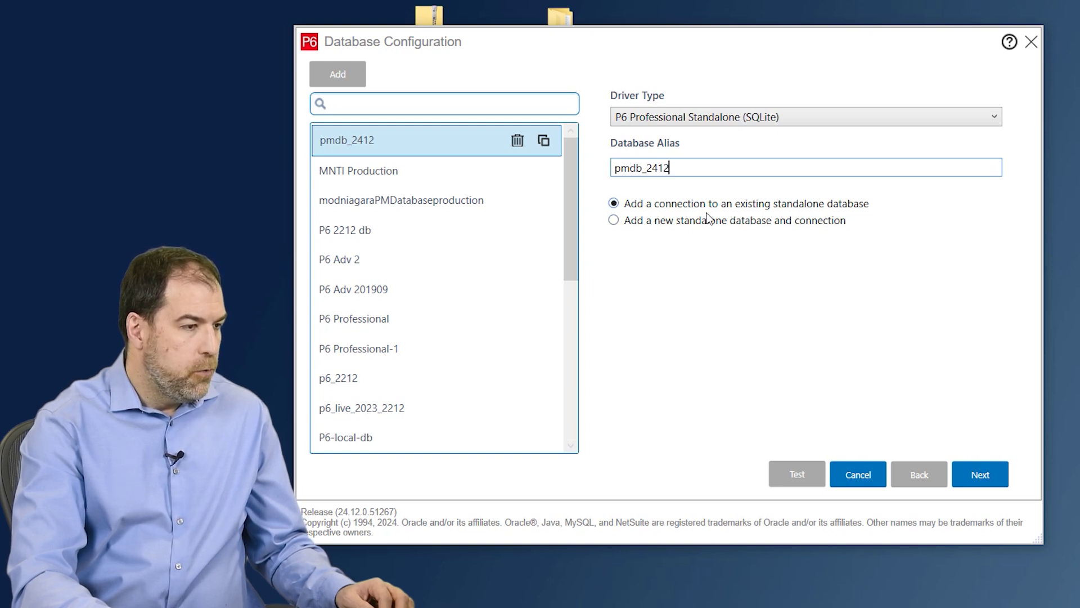
left_click(611, 222)
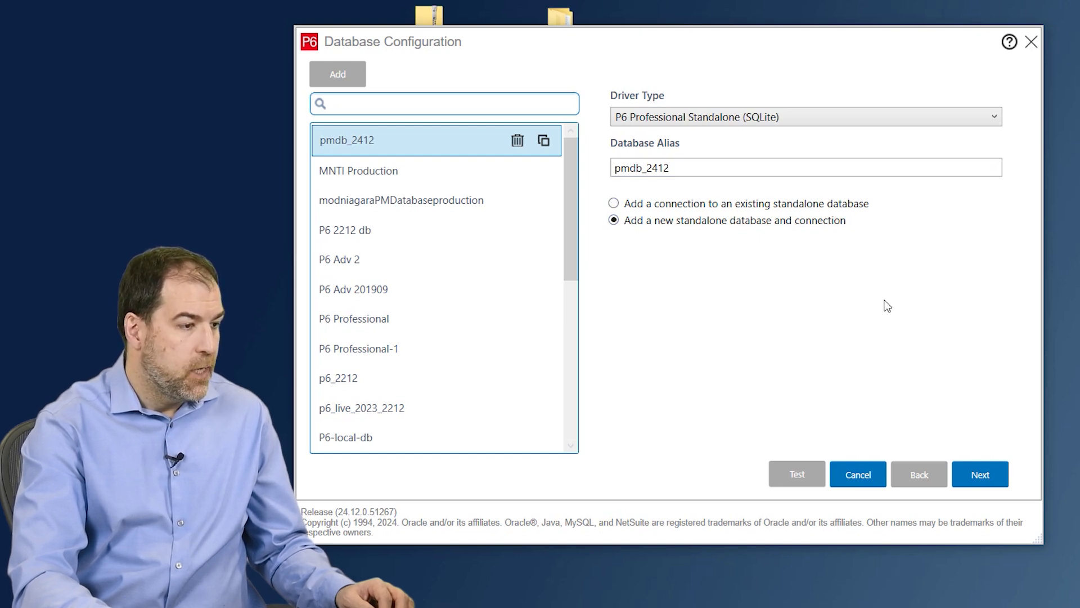
left_click(979, 483)
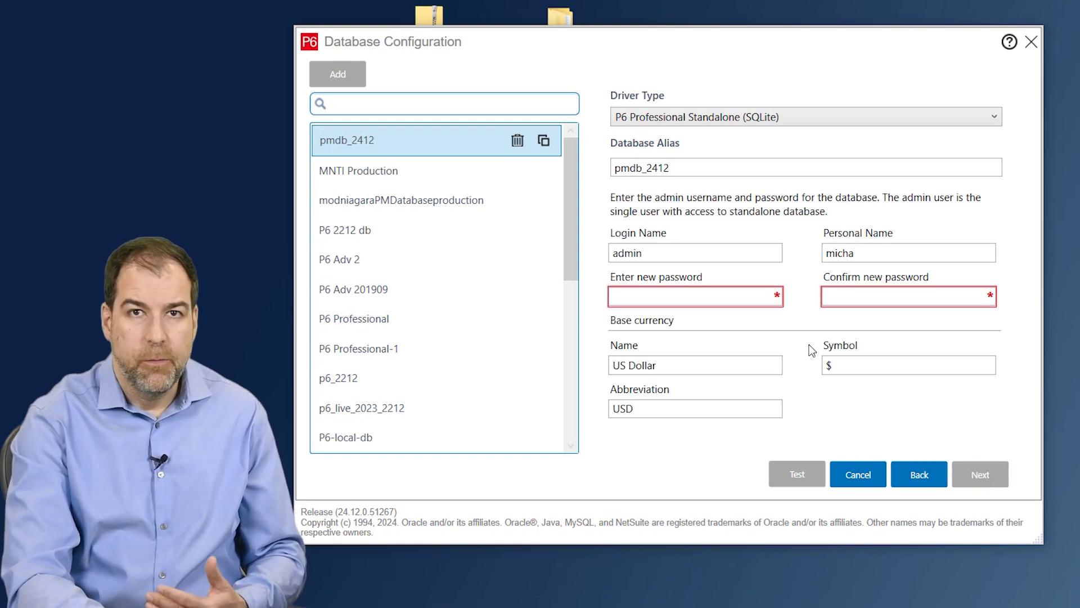
Step: Enter the admin login's new password and confirm it
left_click(639, 294)
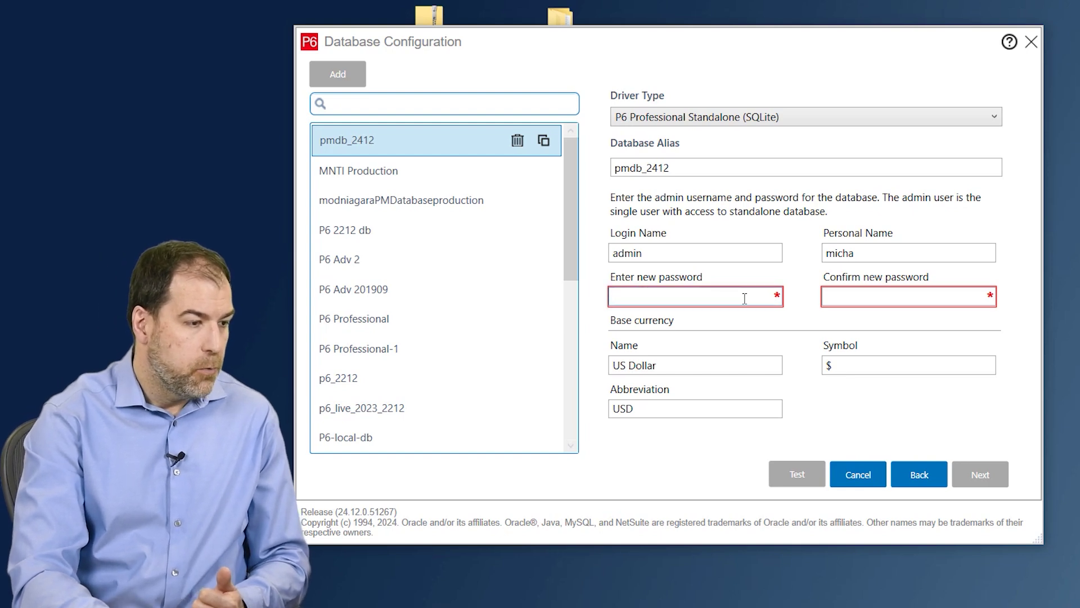
left_click(669, 252)
left_click_drag(659, 251, 595, 258)
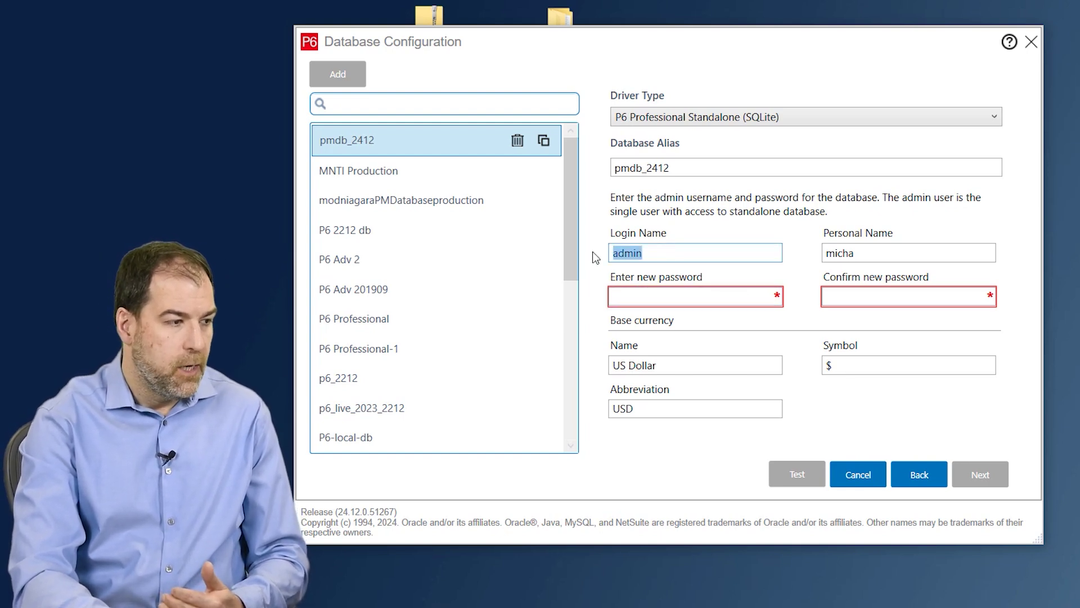
left_click(632, 294)
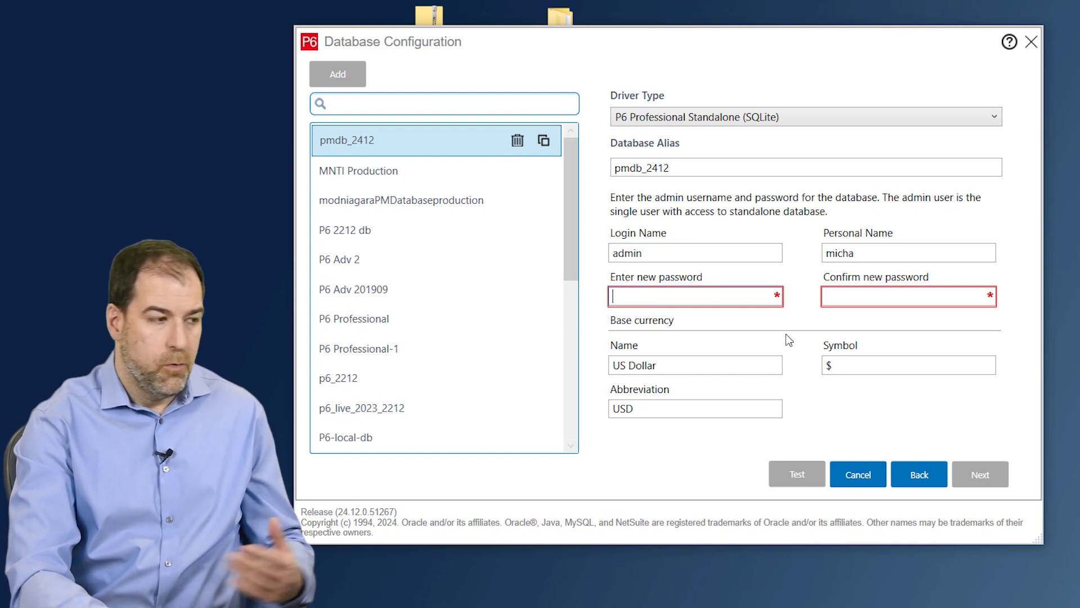
type("admin")
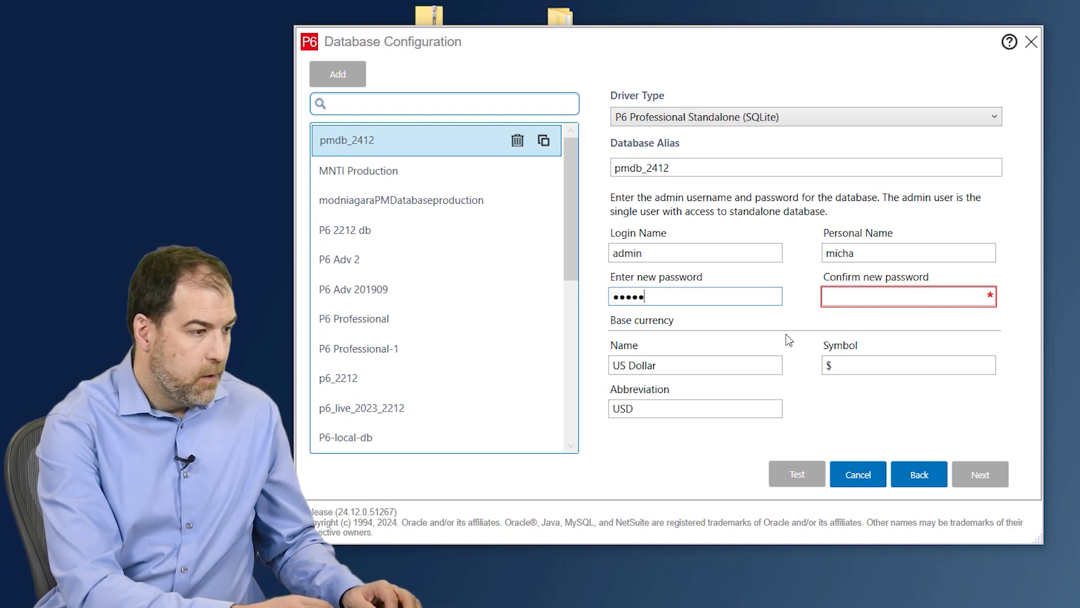
key("Tab")
type("admi")
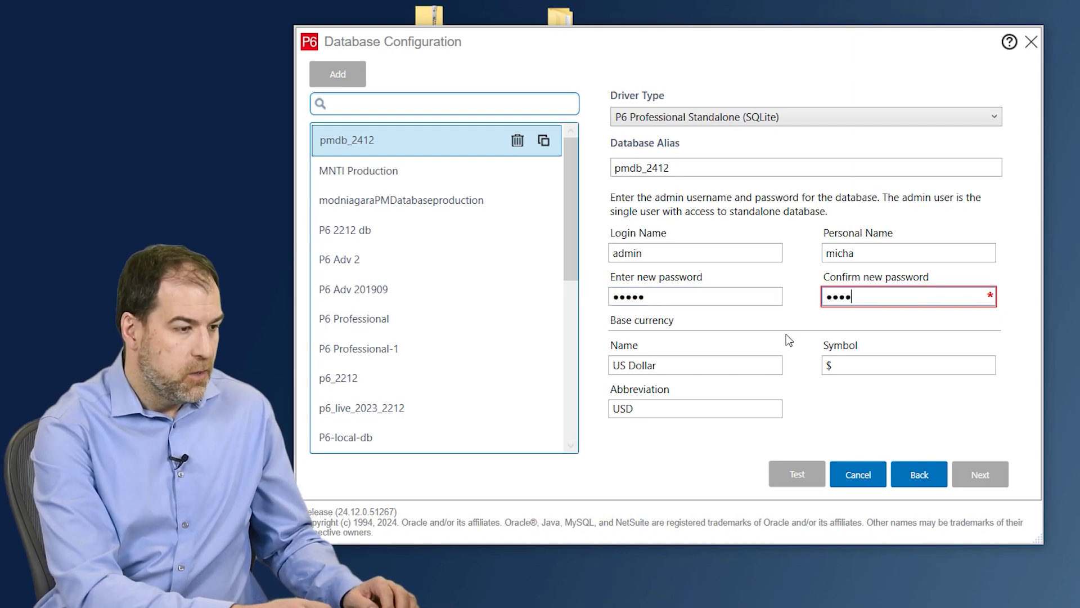
type("n")
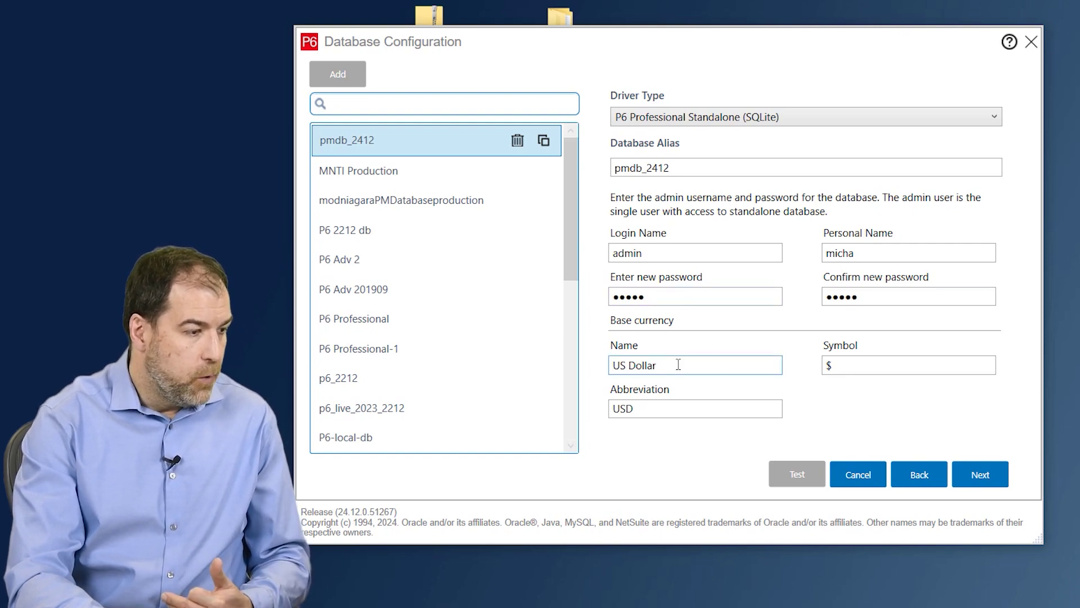
Step: Keep US Dollar as the base currency and continue to the database location page
left_click_drag(677, 364, 607, 366)
left_click(697, 423)
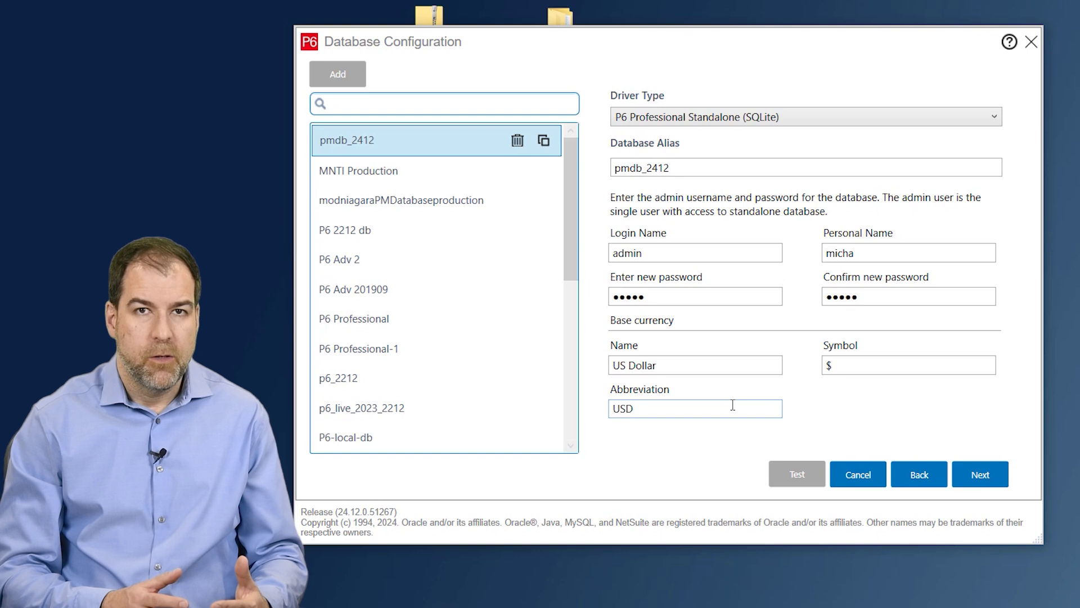
left_click(700, 365)
left_click(710, 373)
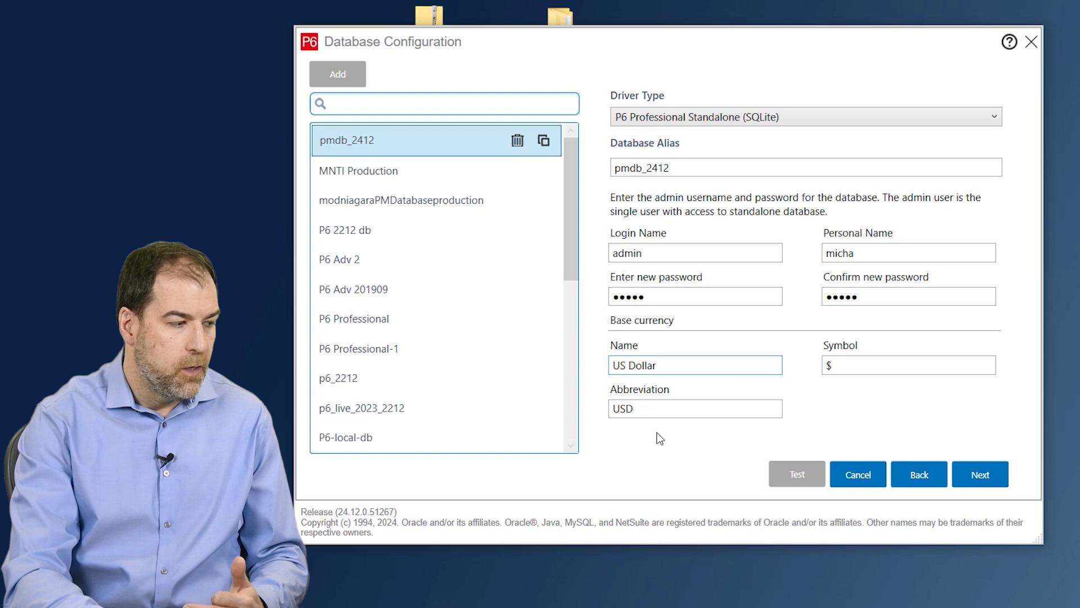
left_click(984, 475)
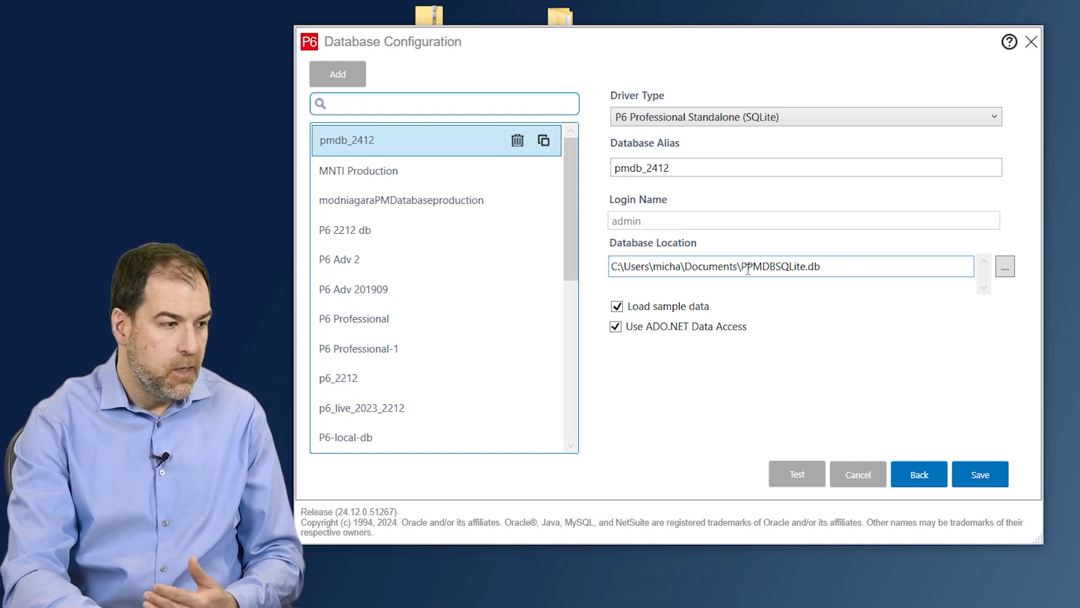
Step: Untick Use ADO.NET Data Access and try saving to PPMDBSQLite.db, raising the overwrite warning
left_click_drag(741, 268, 837, 266)
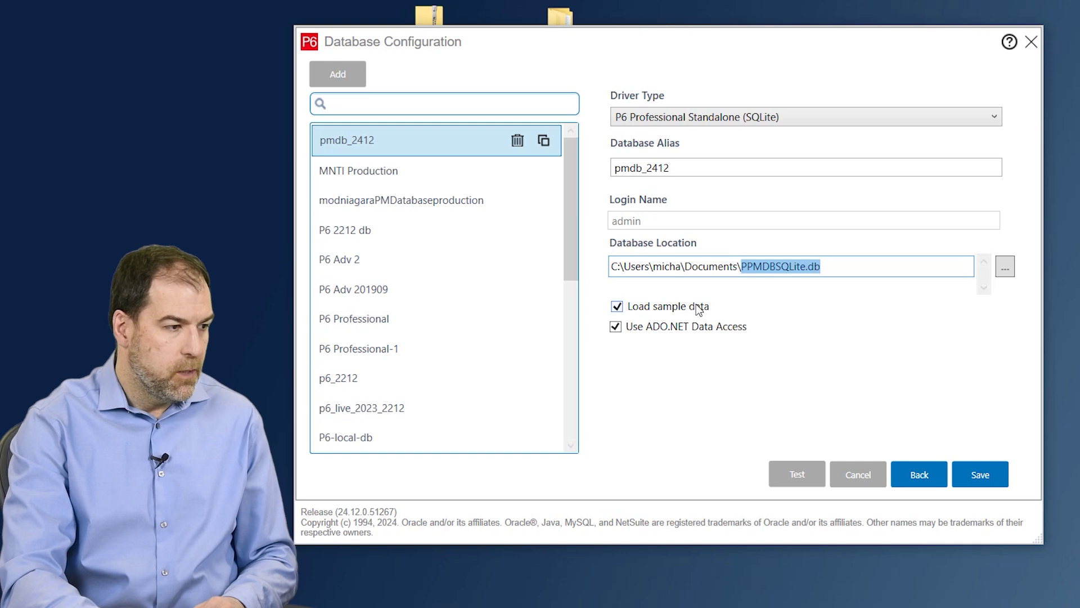
left_click(616, 330)
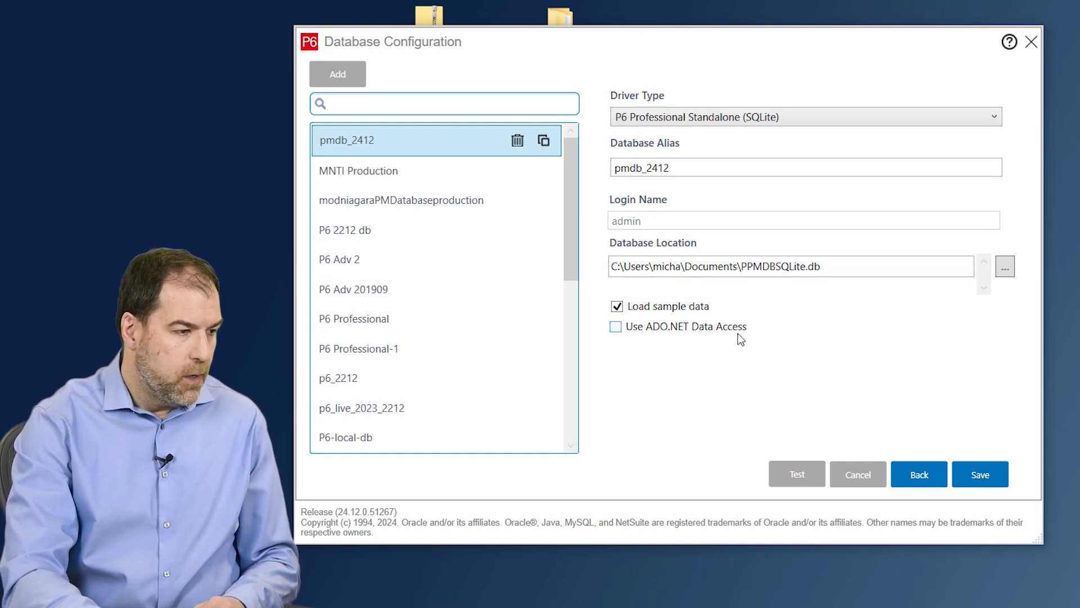
left_click(980, 476)
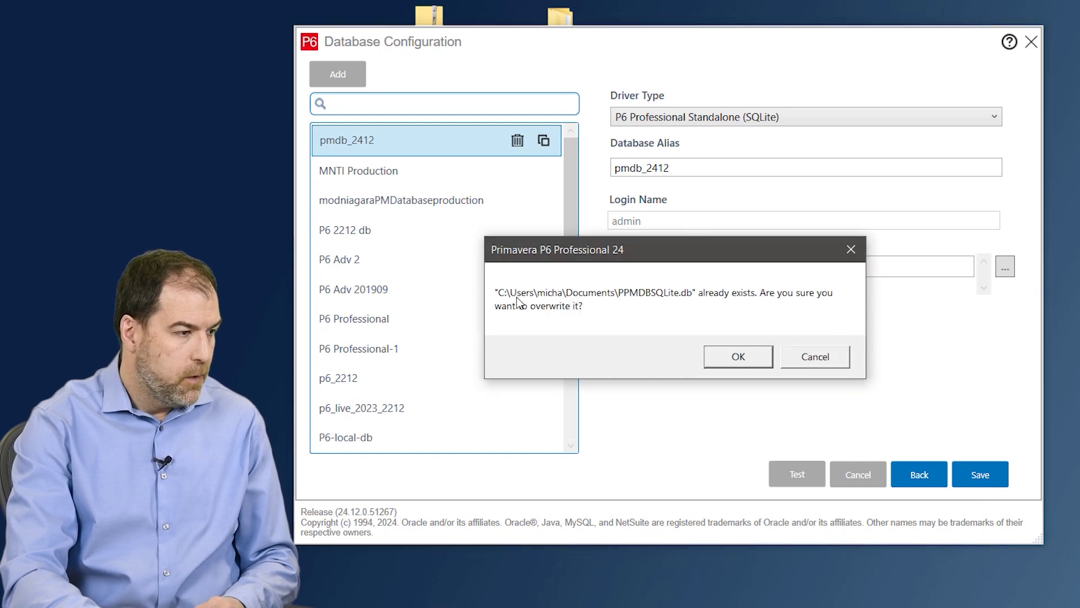
Step: Decline the overwrite, rename the file to PPMDBSQLite_2412.db, re-enable ADO.NET, and save
left_click(825, 360)
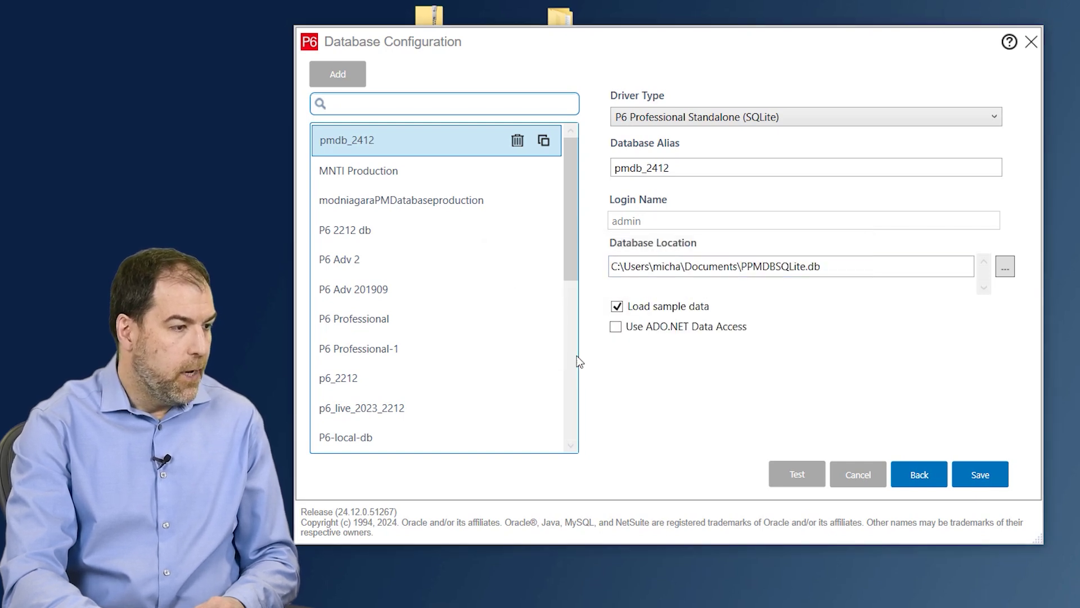
left_click(803, 269)
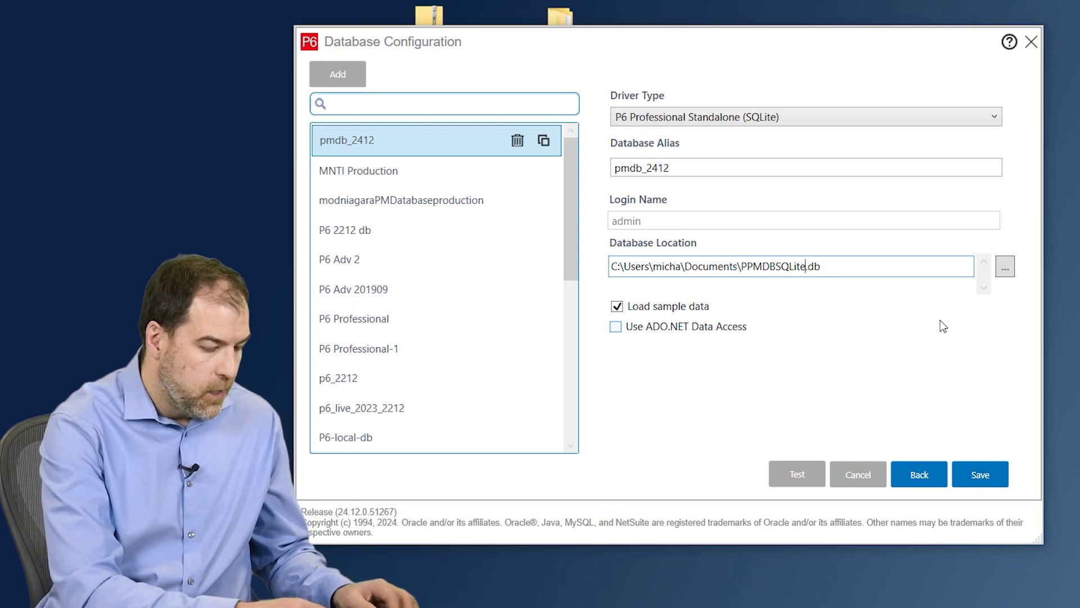
type("_24")
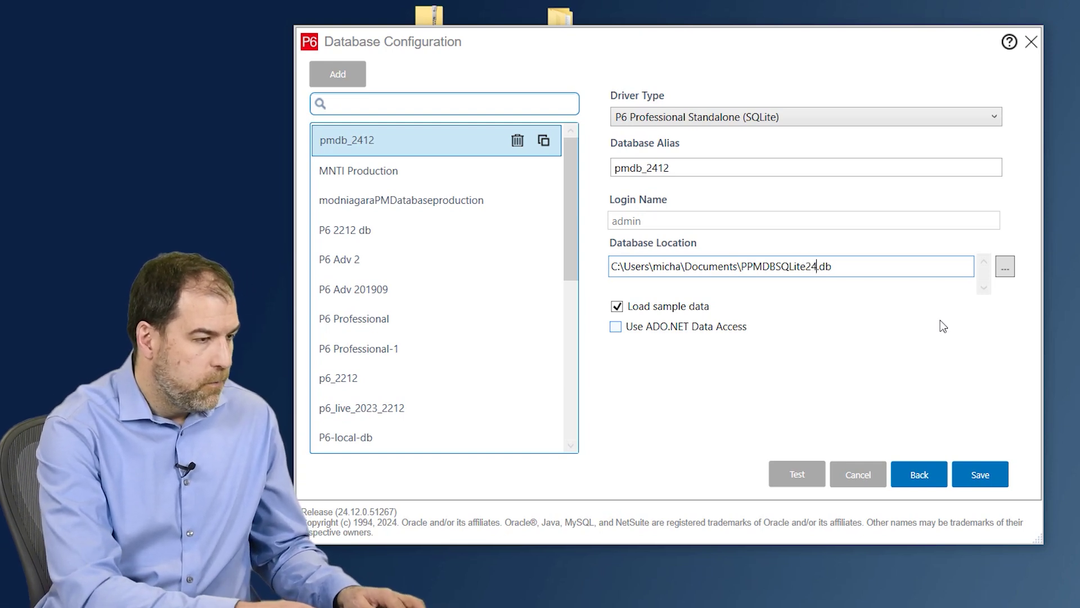
type("12")
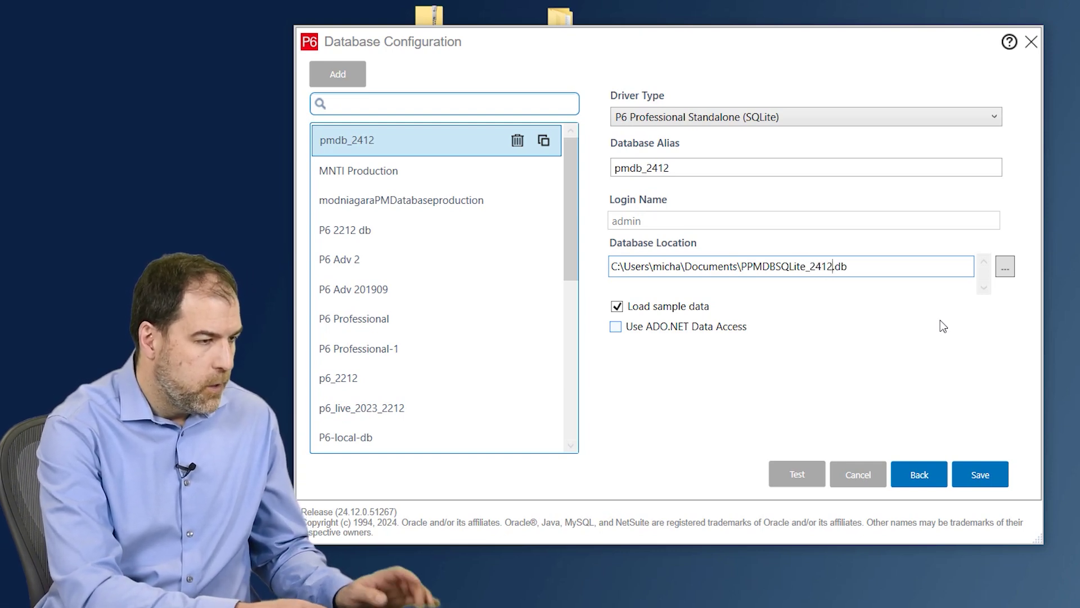
left_click(940, 320)
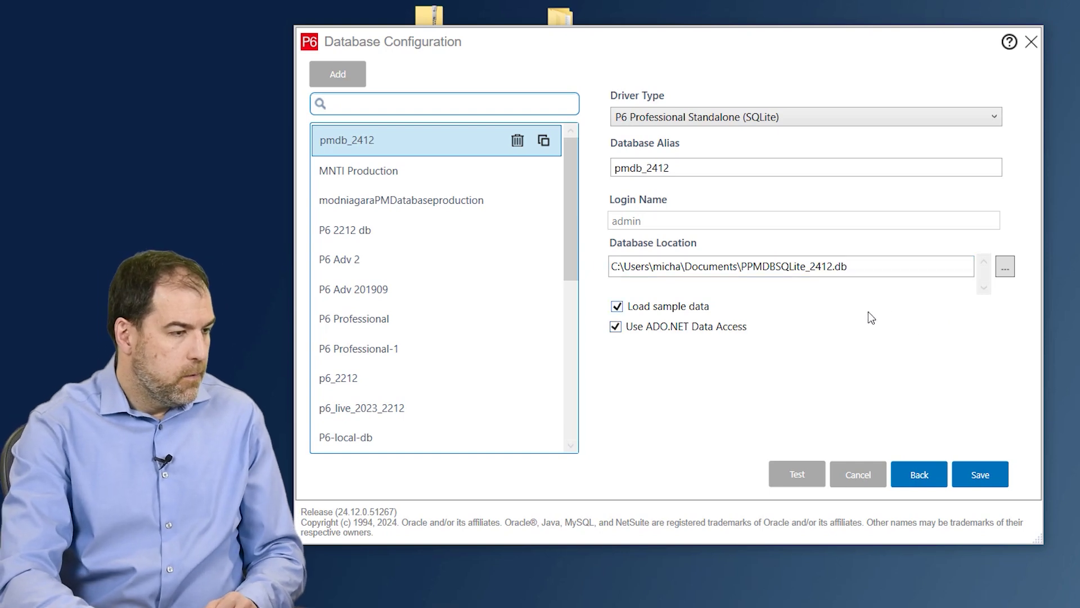
left_click(980, 478)
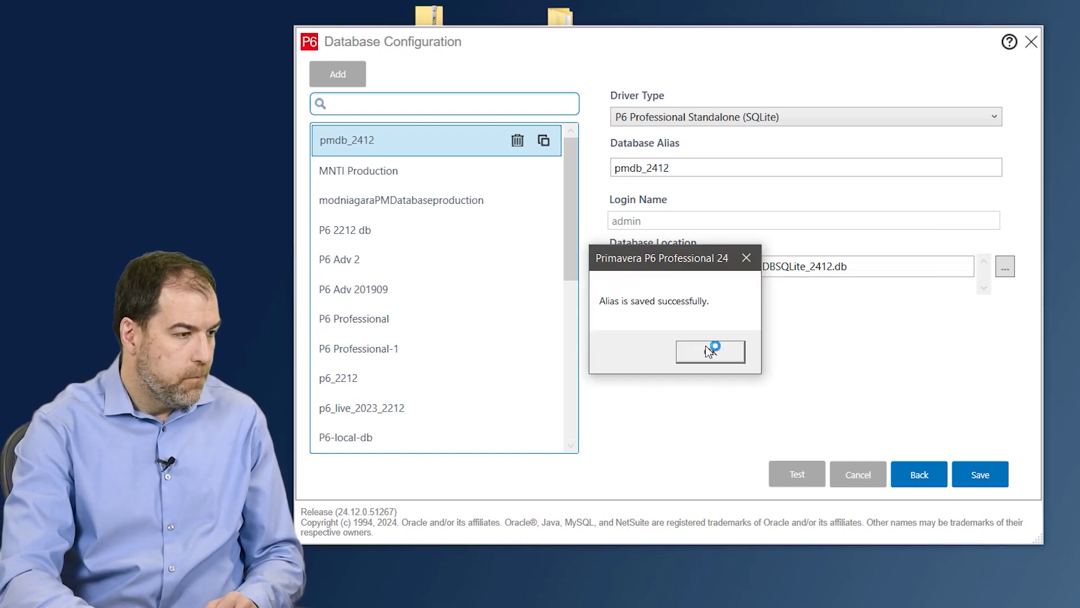
left_click(710, 351)
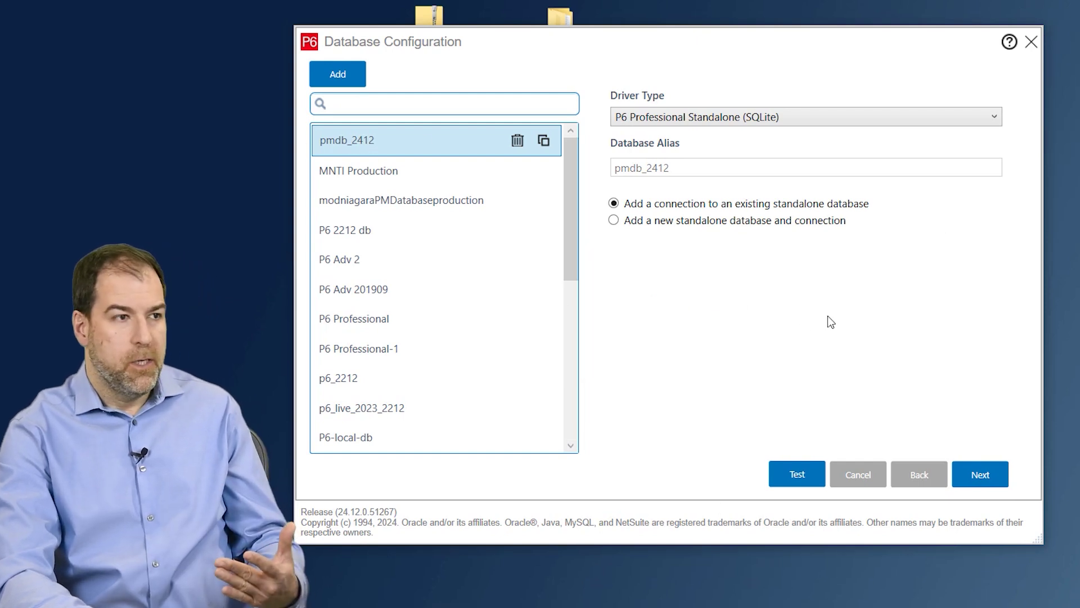
Step: Close Database Configuration and Setup, then launch P6 Professional 24 (x64) from the Start menu
left_click(1033, 43)
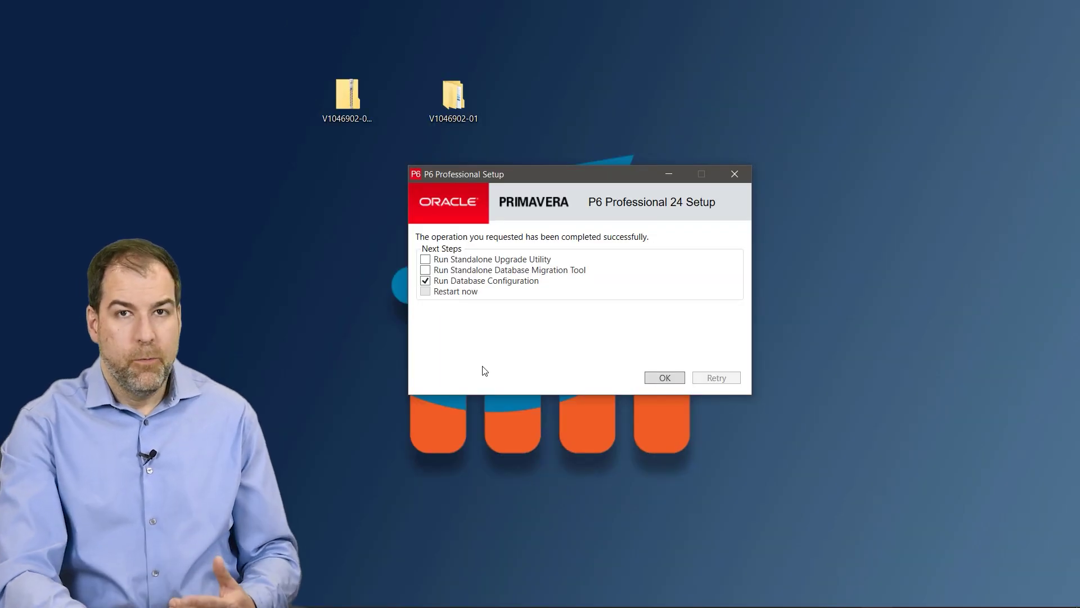
left_click(735, 174)
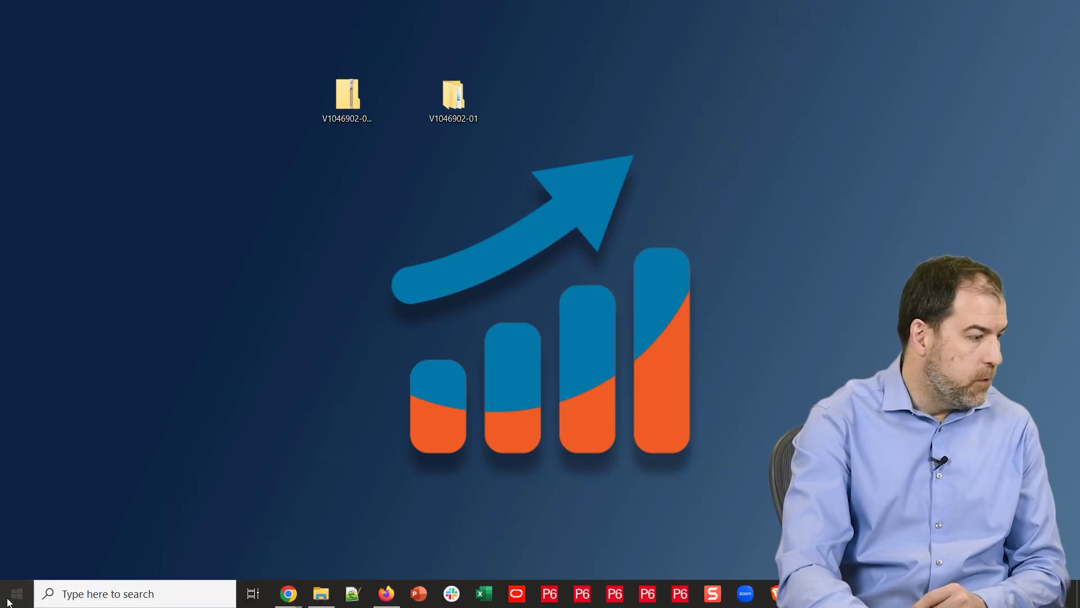
left_click(9, 602)
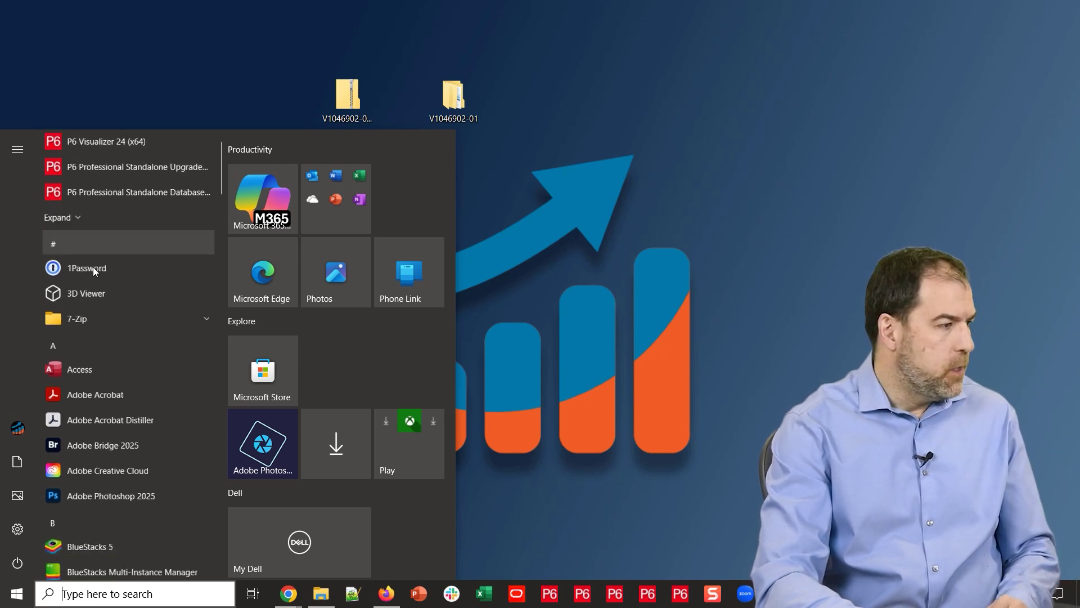
scroll(92, 269, "down", 10)
scroll(89, 290, "down", 15)
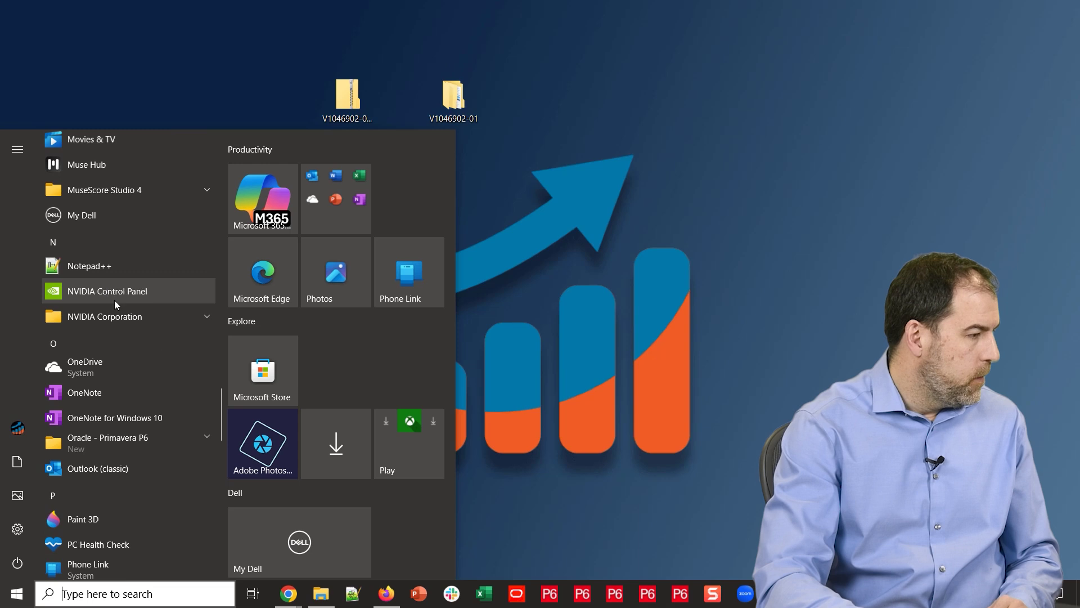
scroll(113, 299, "down", 5)
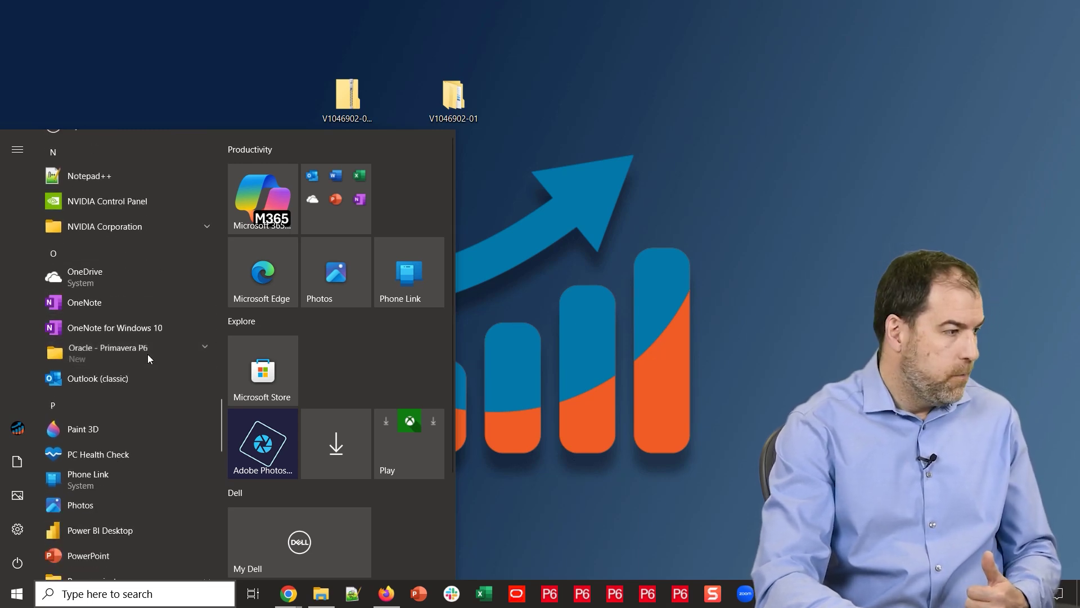
left_click(148, 353)
scroll(147, 353, "down", 3)
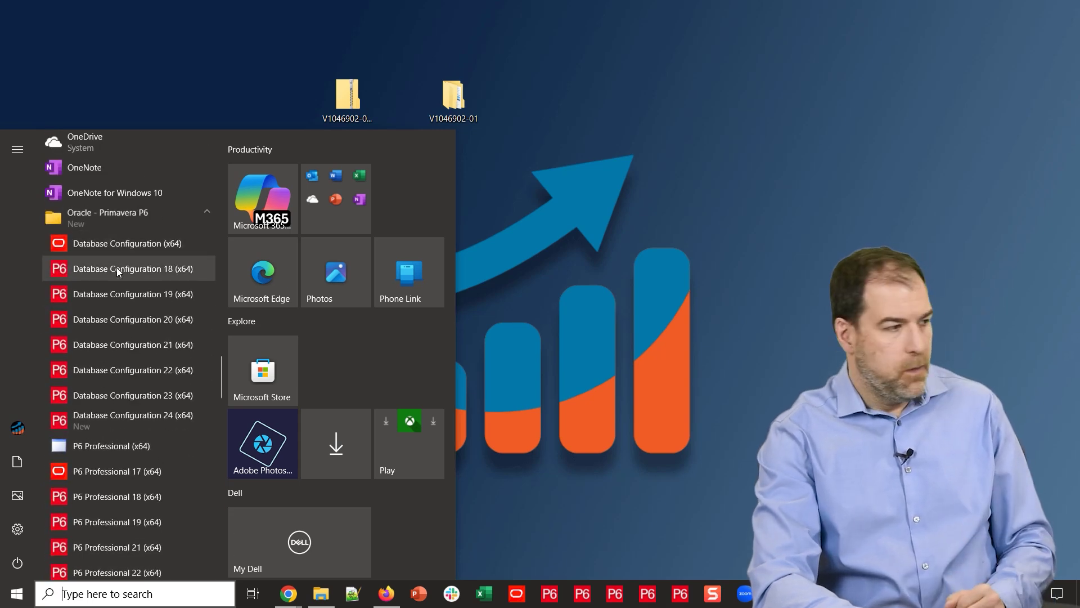
scroll(129, 315, "down", 1)
scroll(134, 329, "down", 3)
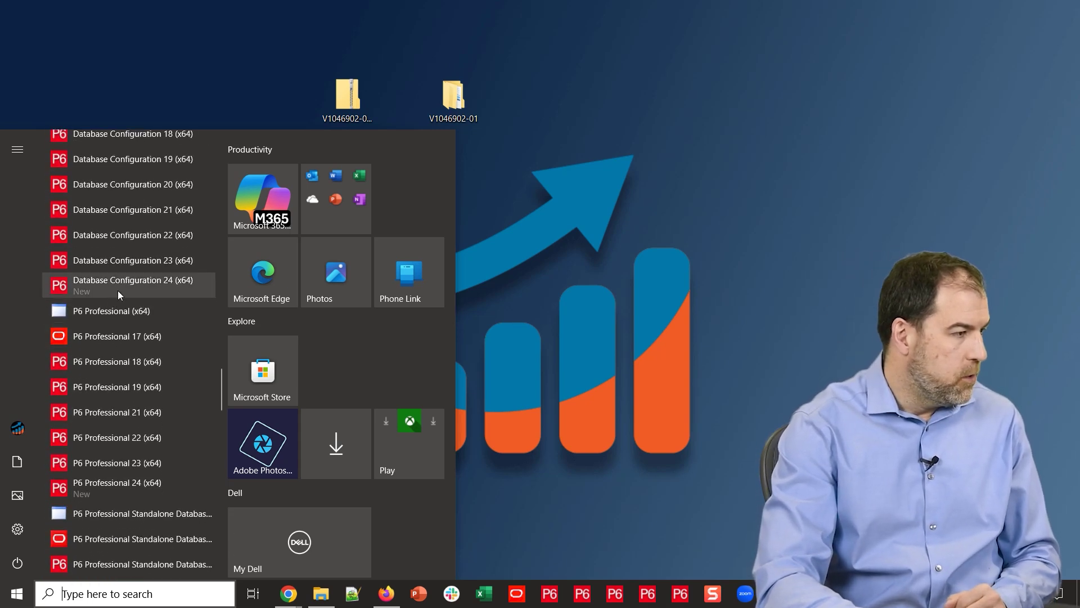
scroll(123, 296, "down", 3)
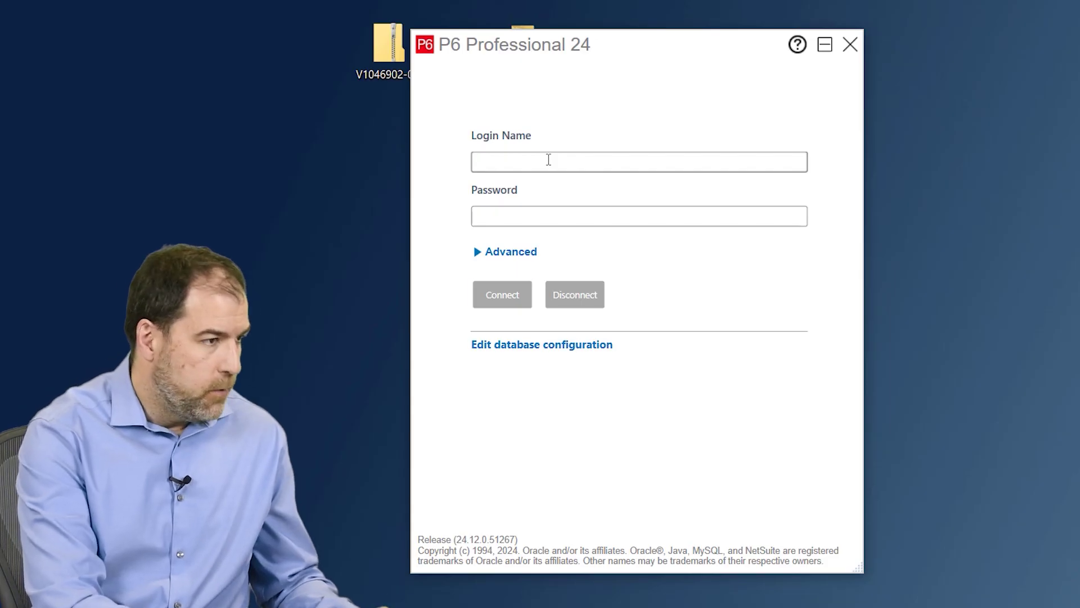
Step: Log in with the administrator login name and password to the pmdb_2412 database
type("admin")
key("Tab")
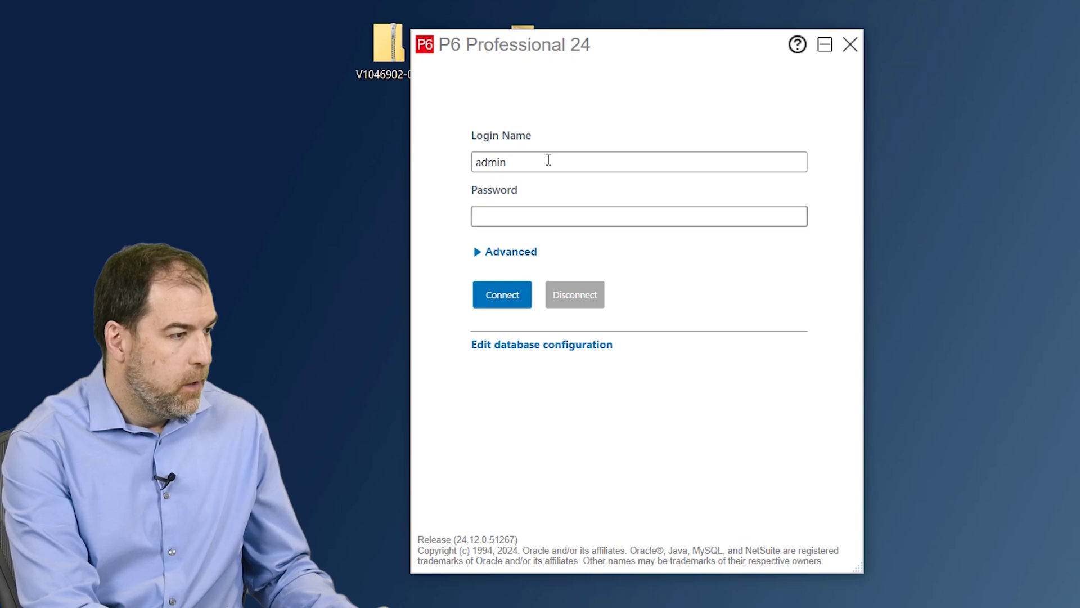
type("admin")
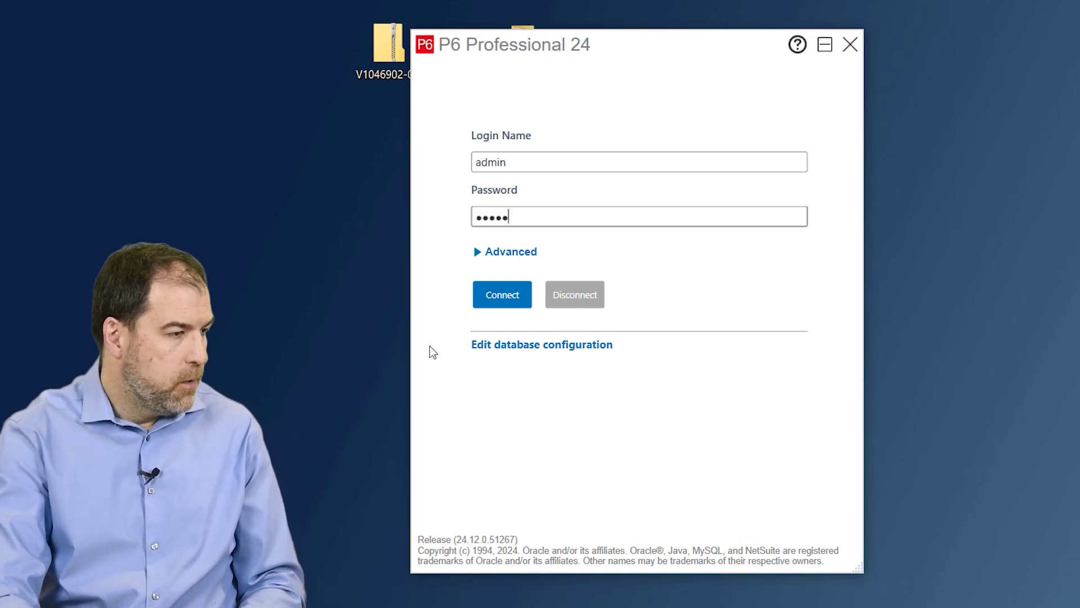
left_click(478, 255)
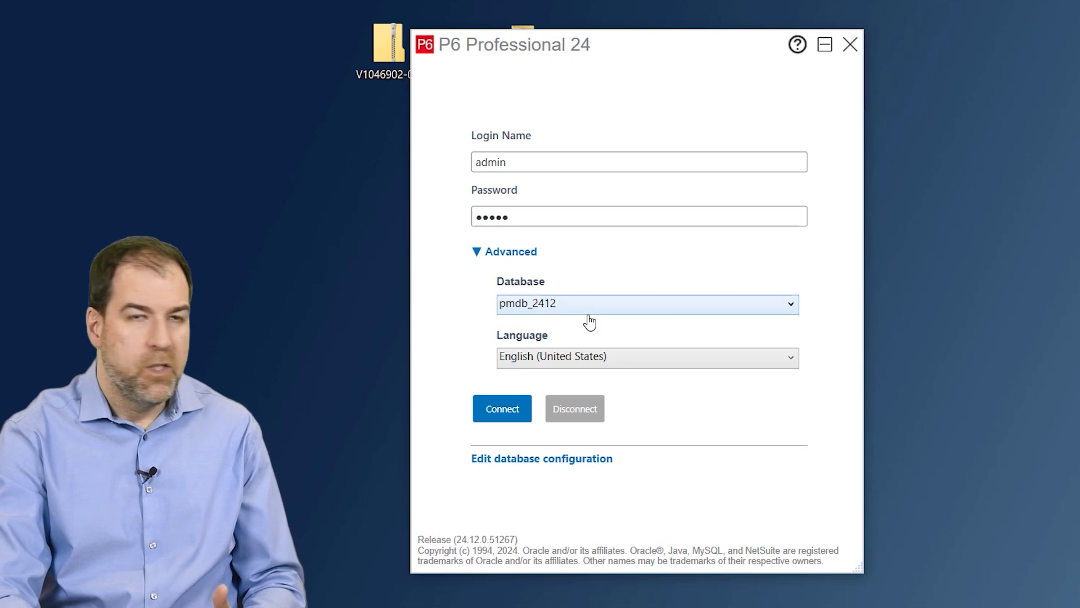
left_click(492, 414)
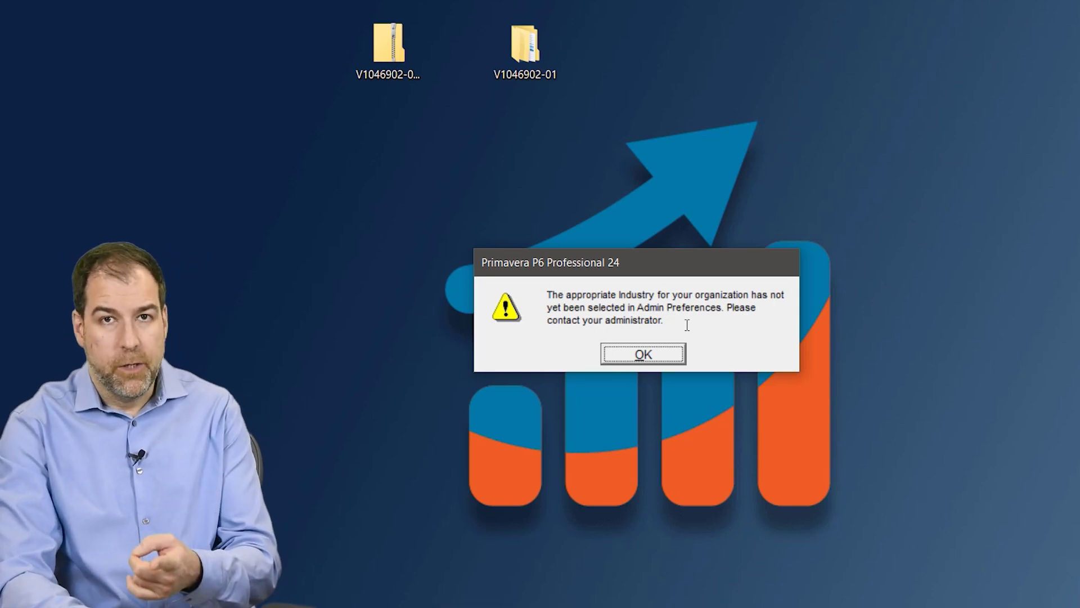
Step: Select Engineering and Construction on the Industry tab of Admin Preferences and apply it
left_click(641, 356)
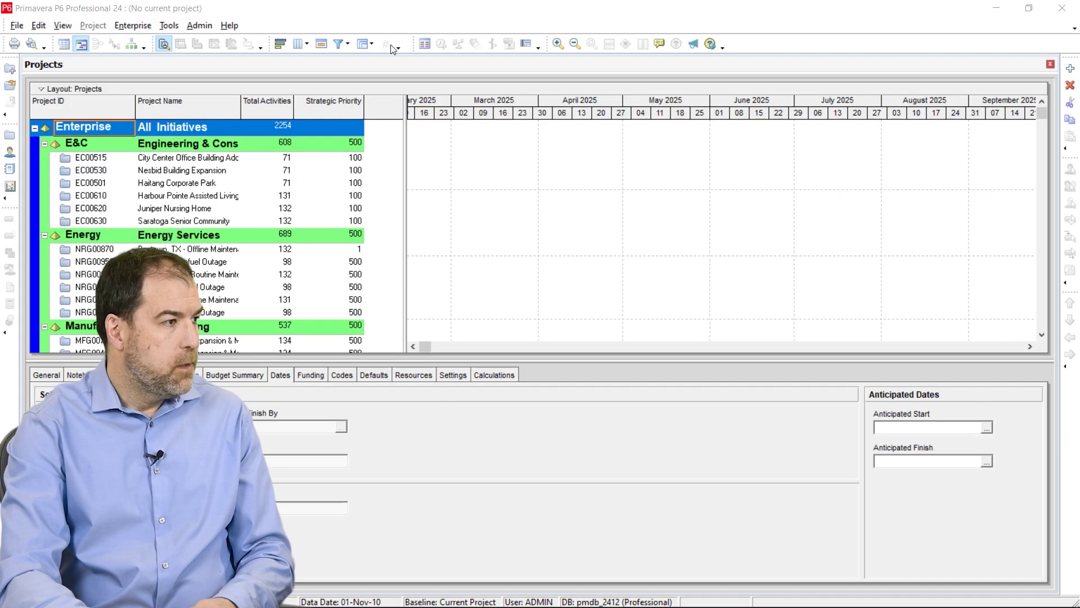
left_click(203, 27)
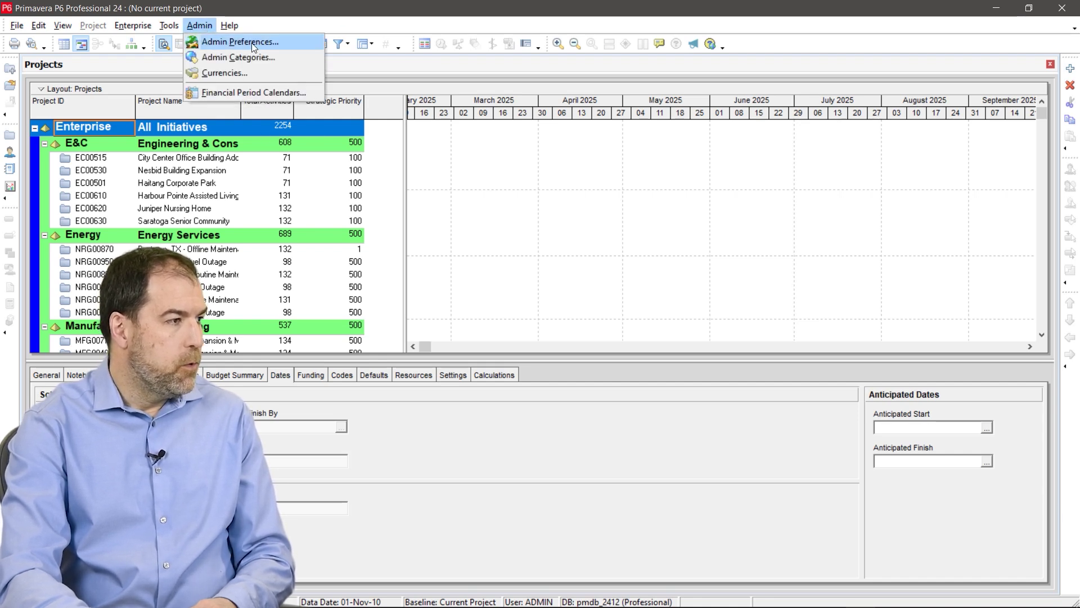
left_click(276, 42)
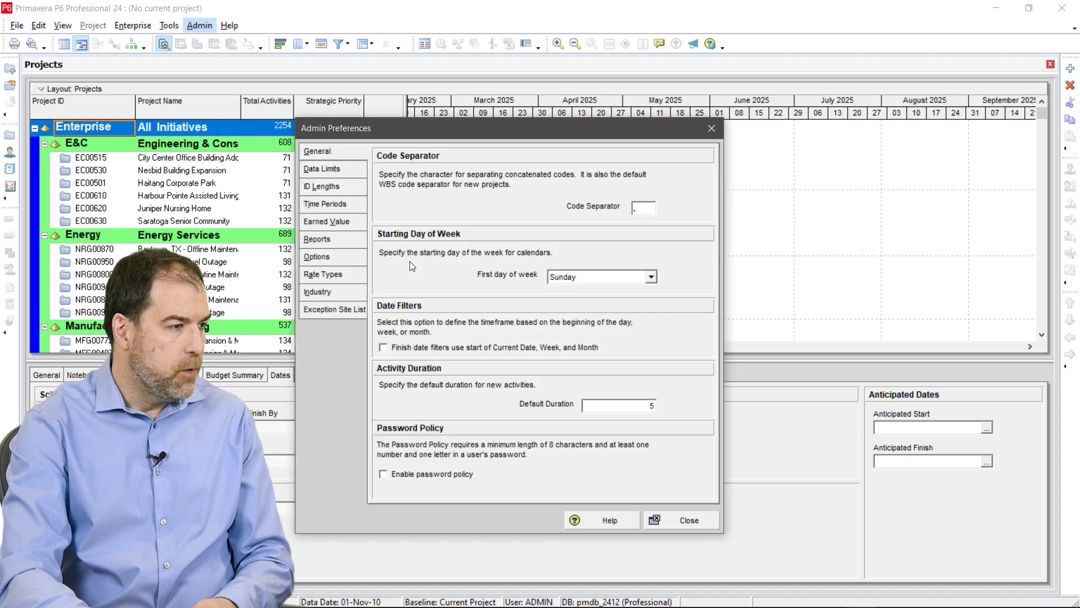
left_click_drag(430, 128, 432, 80)
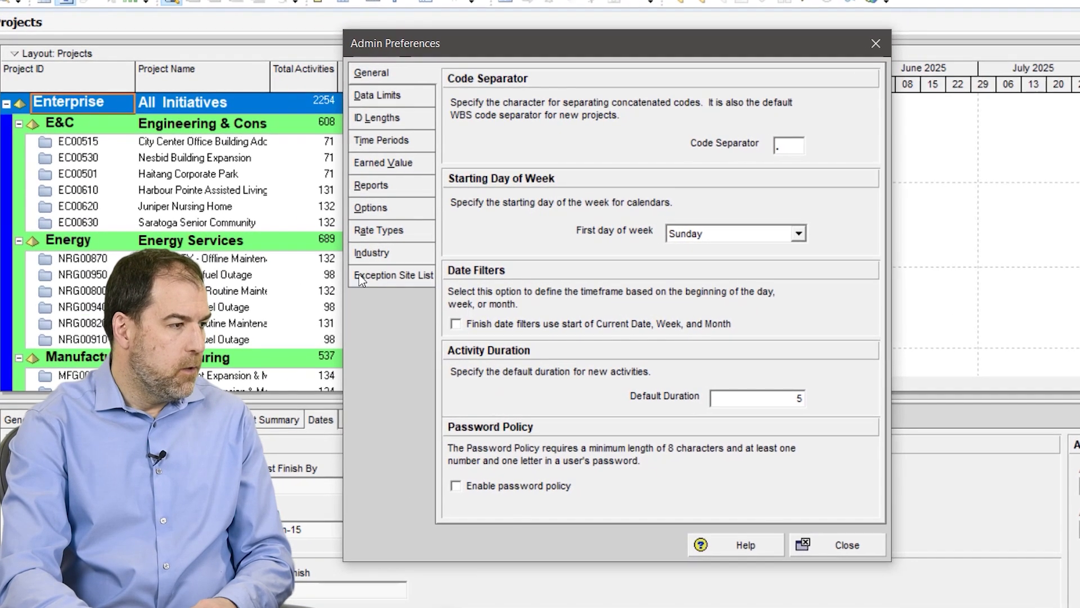
left_click(367, 253)
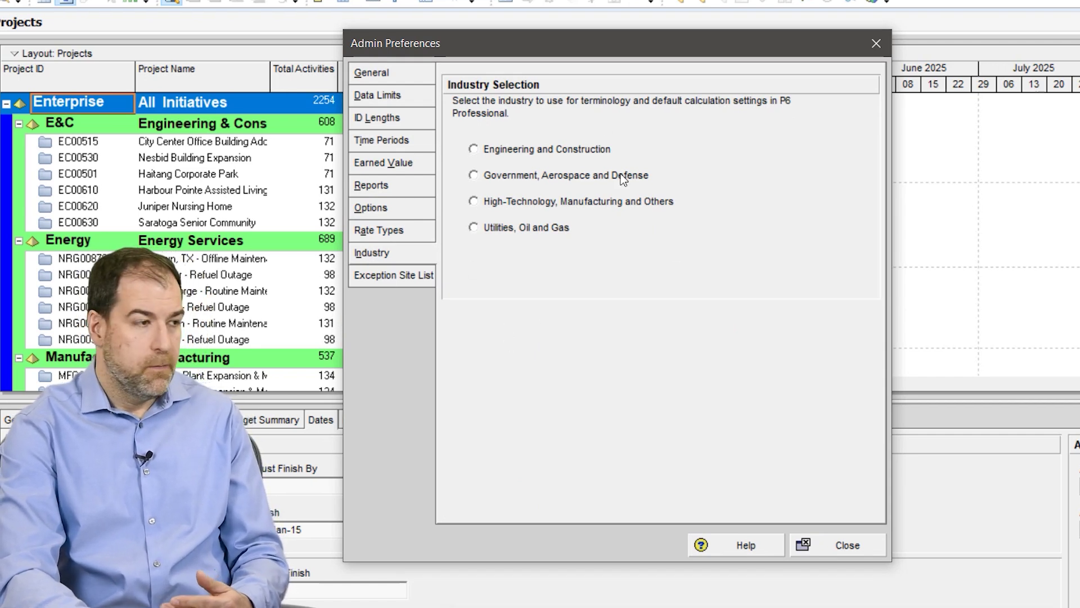
left_click(475, 148)
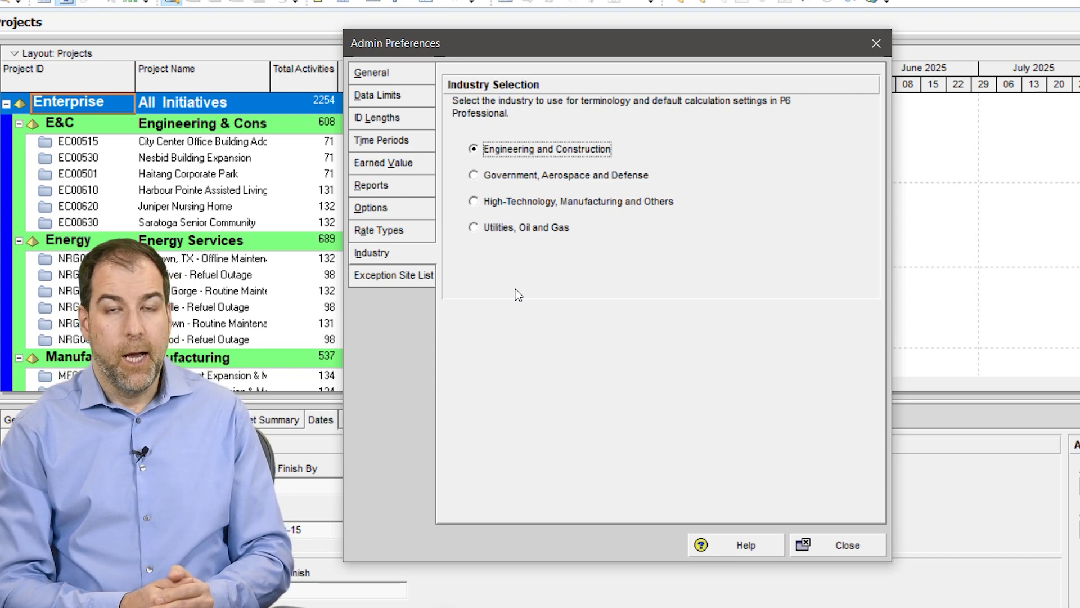
left_click(831, 546)
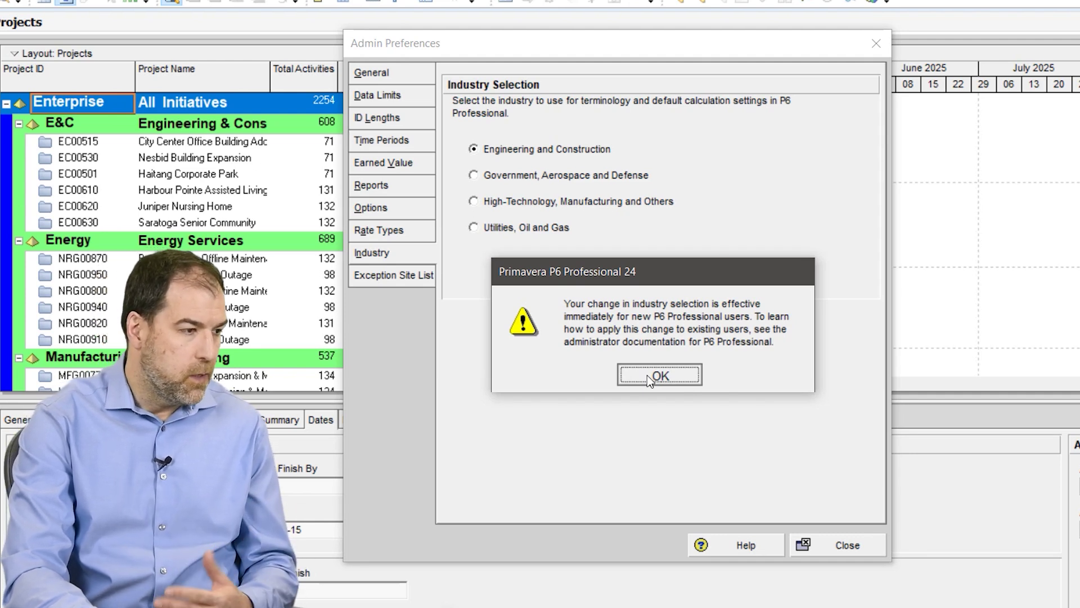
left_click(647, 375)
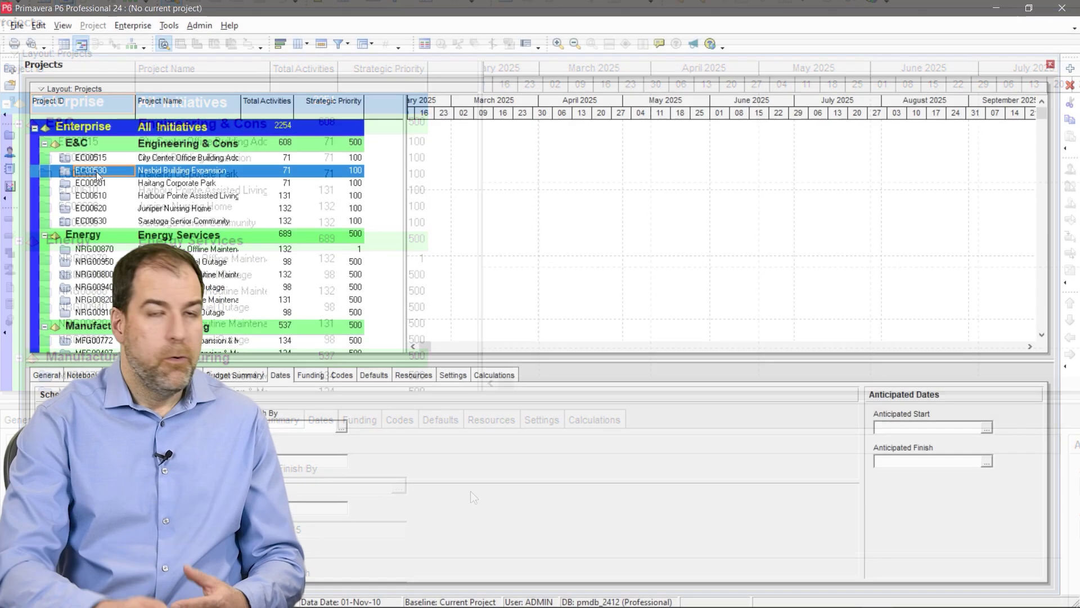